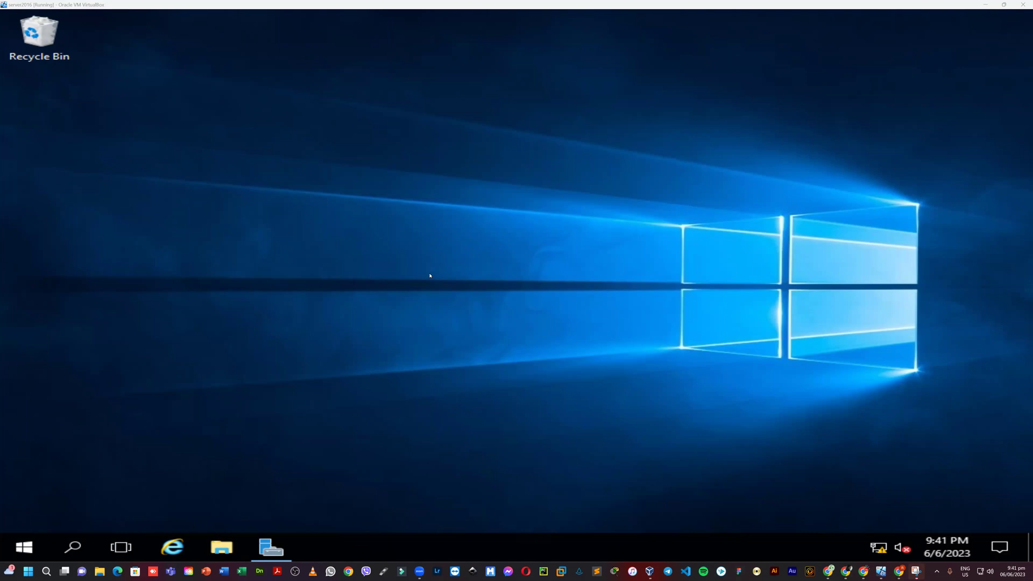
- Start adding roles and features in Server Manager, keeping the default installation type and server.keris.local as the destination, up to the server roles selection
click(279, 551)
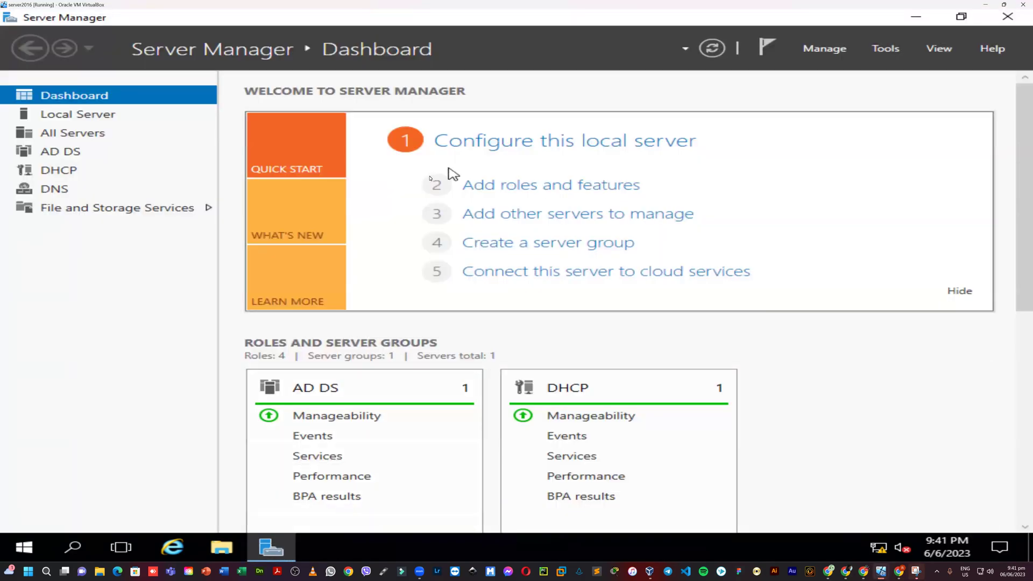
click(558, 186)
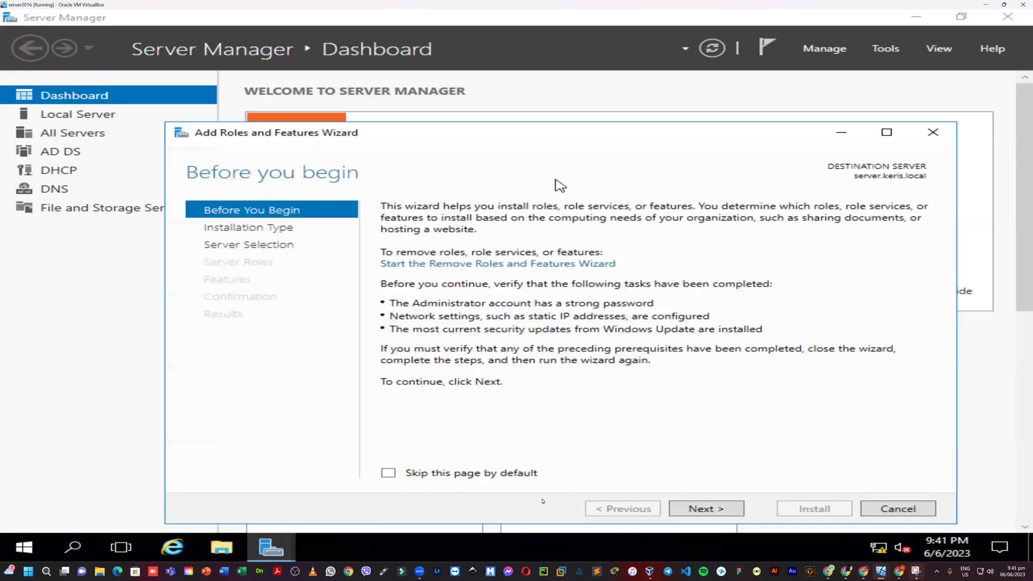
click(694, 510)
click(697, 510)
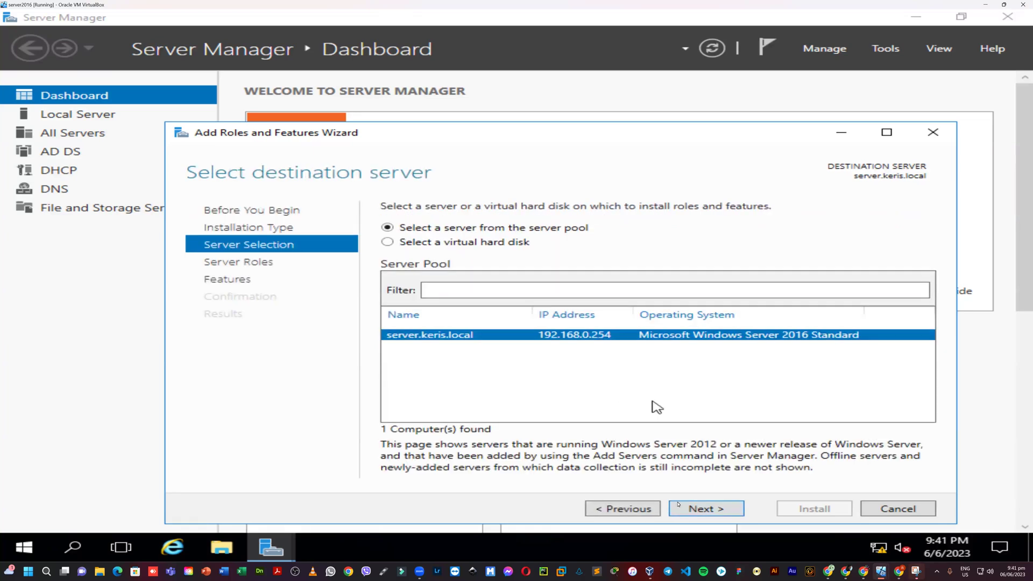
click(697, 510)
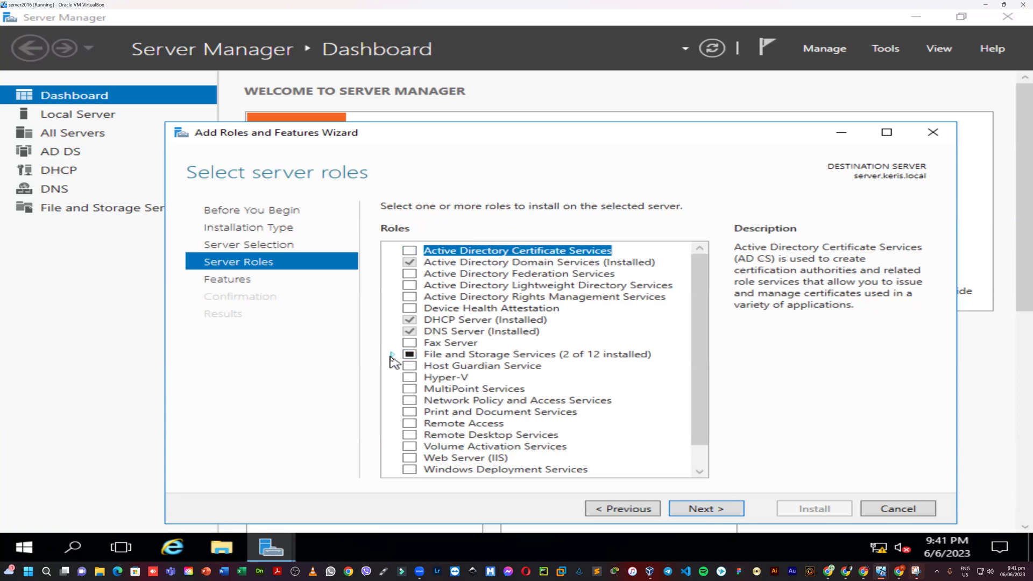
- Select the File Server Resource Manager role under File and iSCSI Services, including its required management tools
click(392, 355)
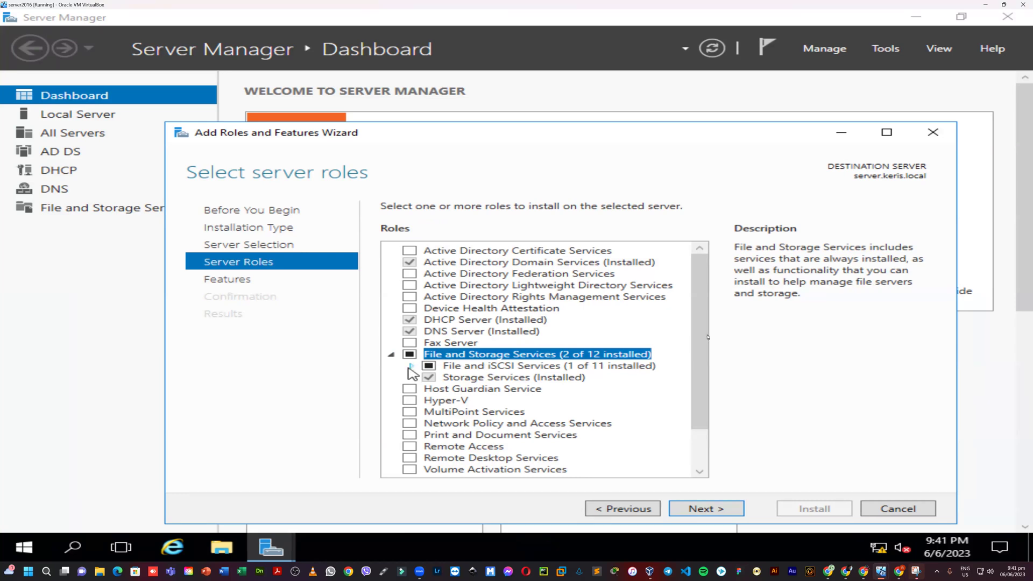
click(411, 366)
scroll(696, 379, down, 3)
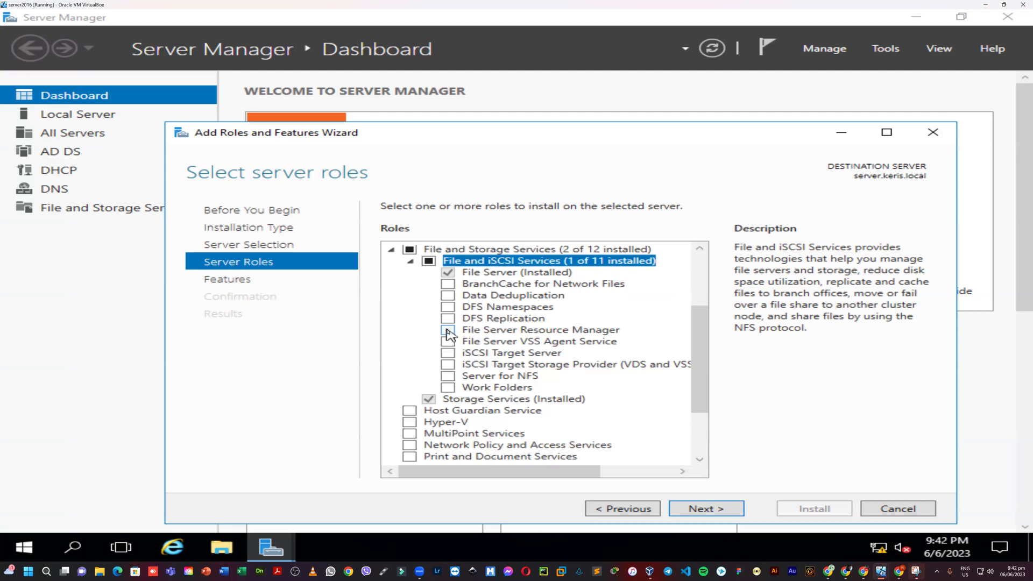
click(448, 330)
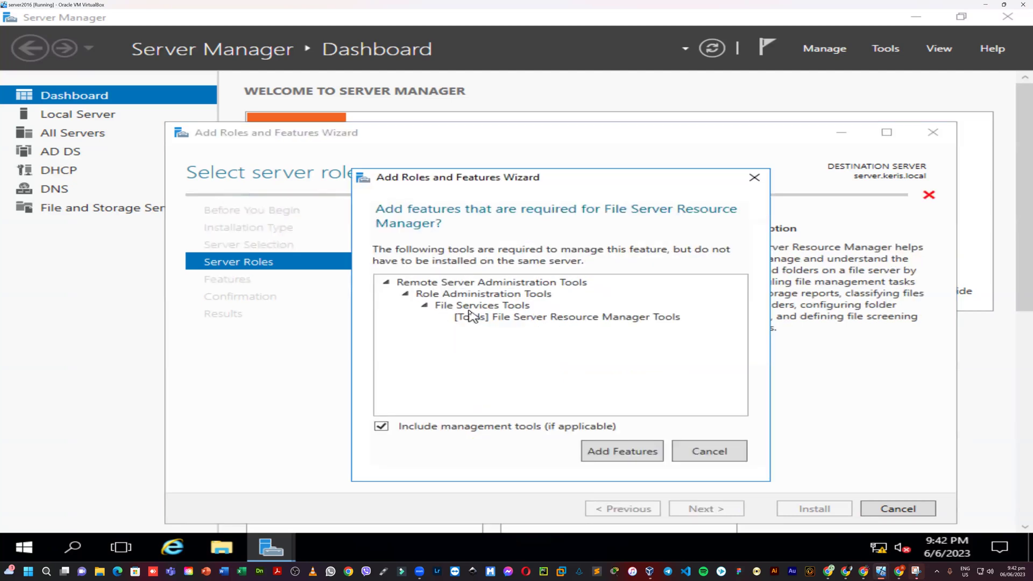
click(618, 453)
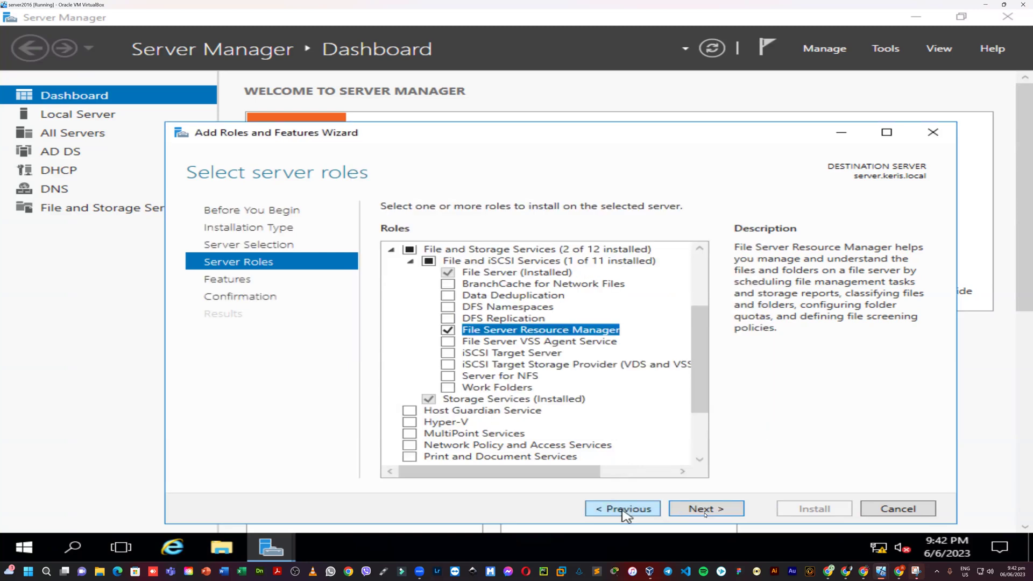
click(705, 509)
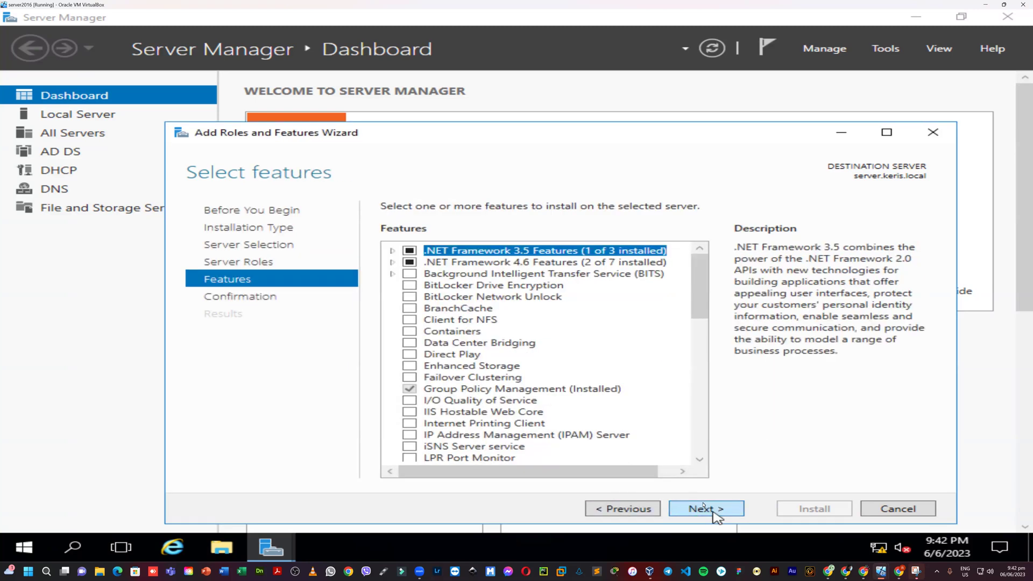
- Allow automatic restart of the destination server, install the selected role without extra features, and close the wizard once installation finishes
click(705, 509)
click(389, 227)
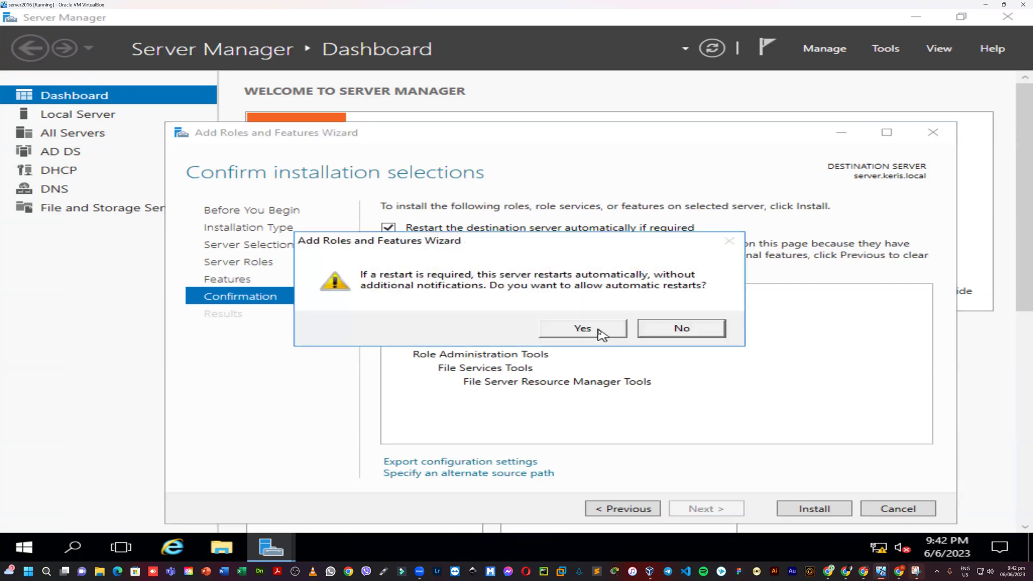
click(602, 335)
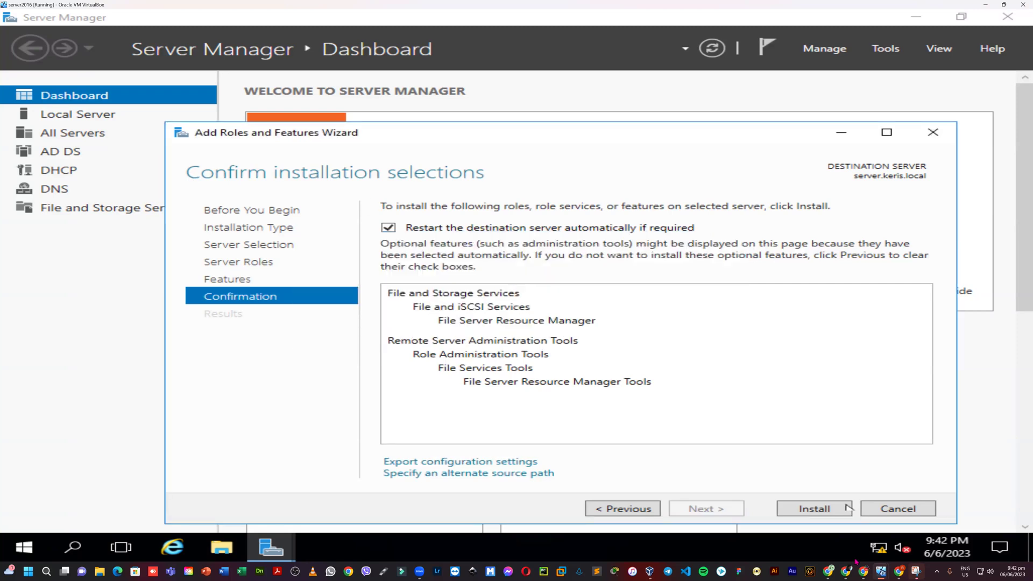
click(814, 508)
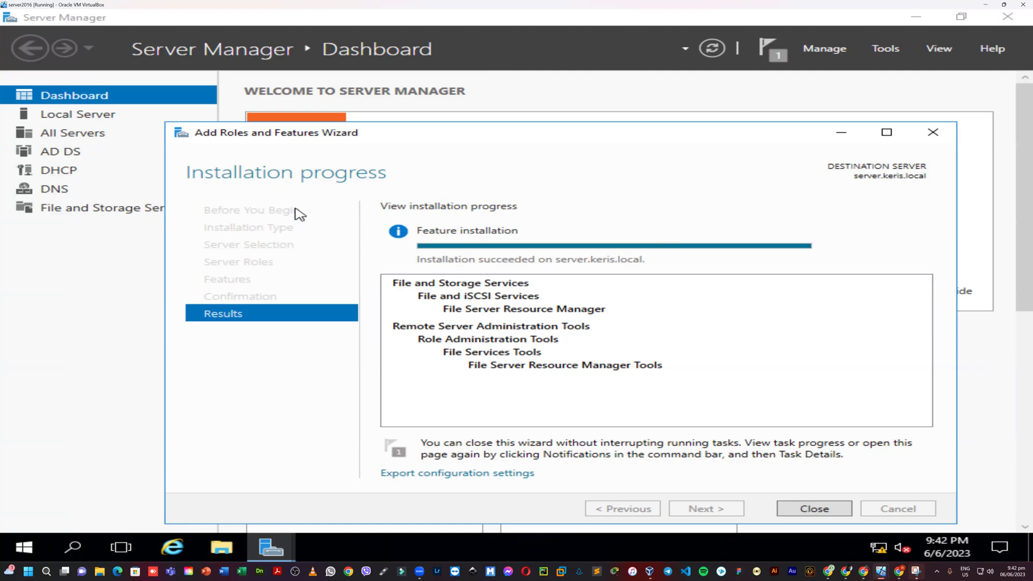
click(789, 510)
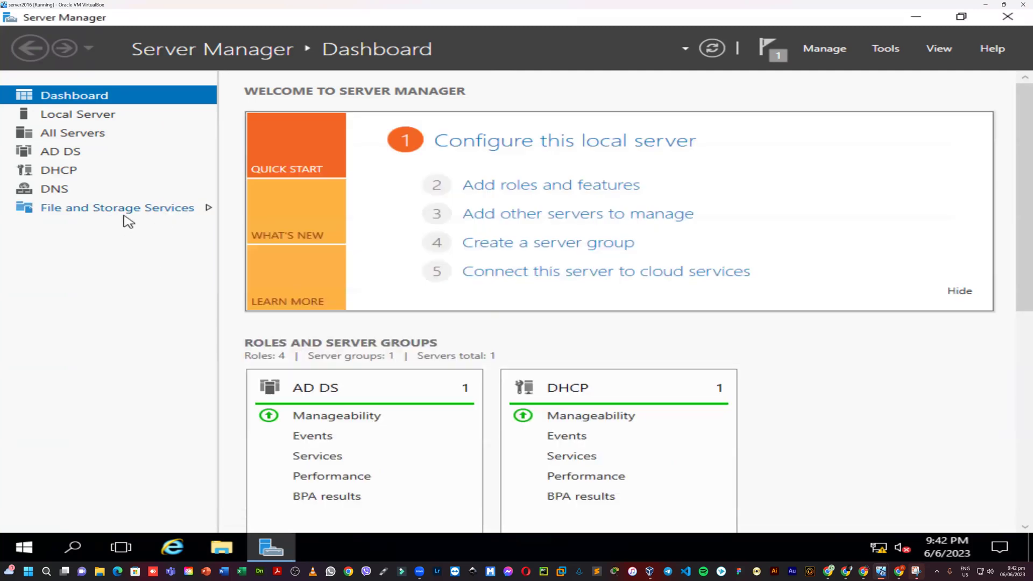
- Start a new share in File and Storage Services using the SMB Share - Quick profile
click(150, 215)
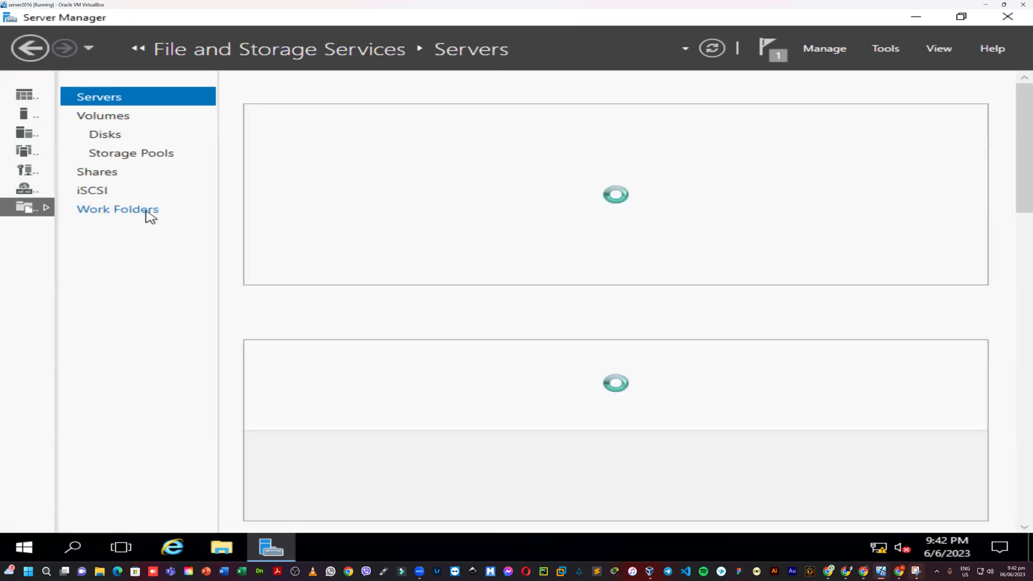
click(102, 174)
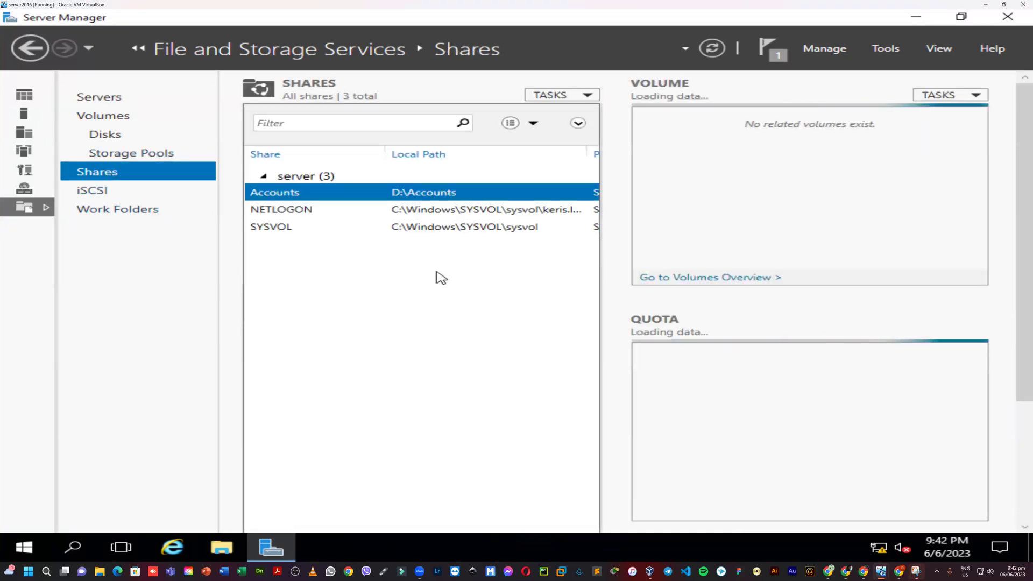
click(564, 97)
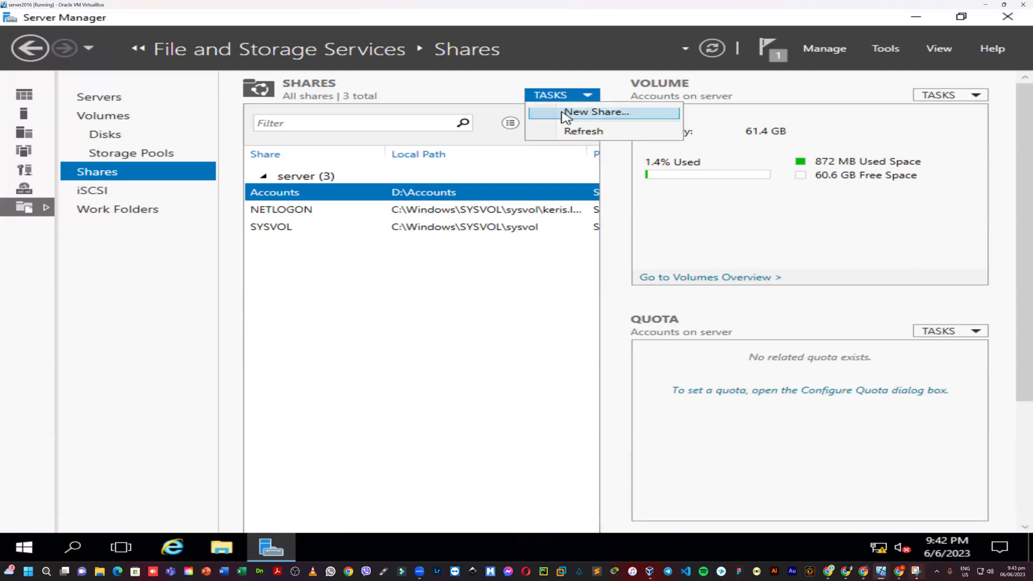
click(566, 113)
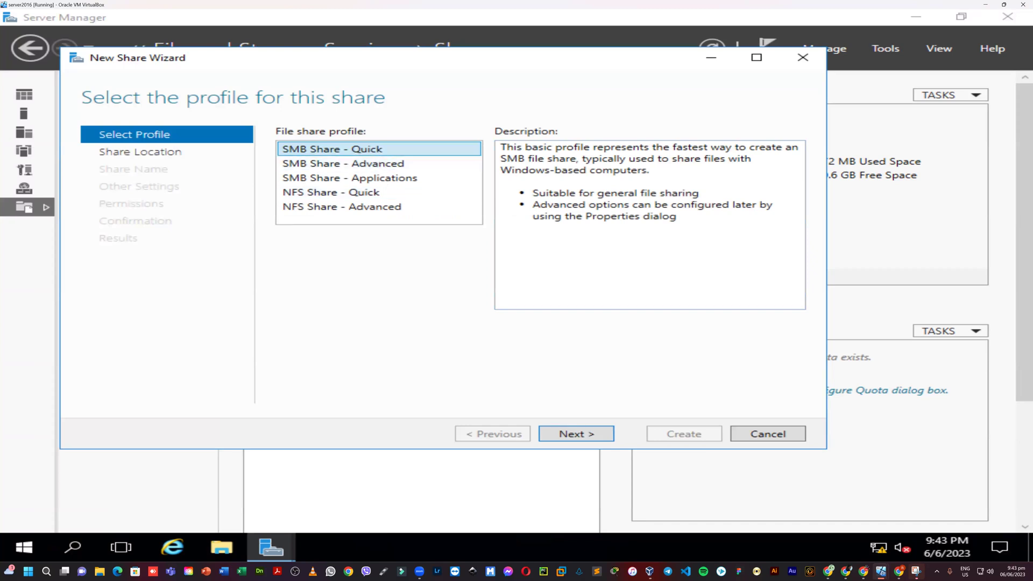
click(578, 432)
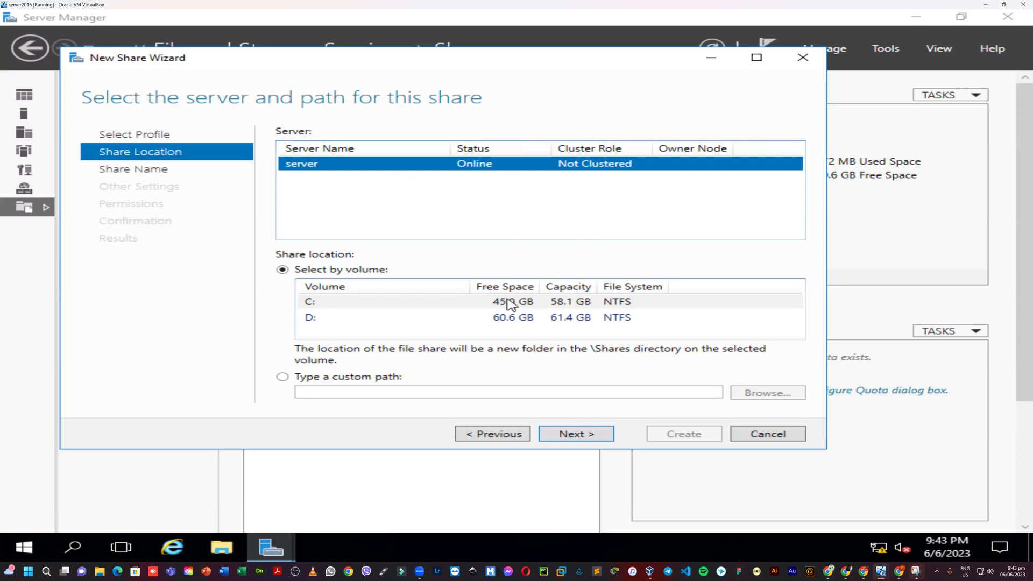
- Create a folder named FileScreen on the D: drive and choose it as the share's custom path
click(362, 380)
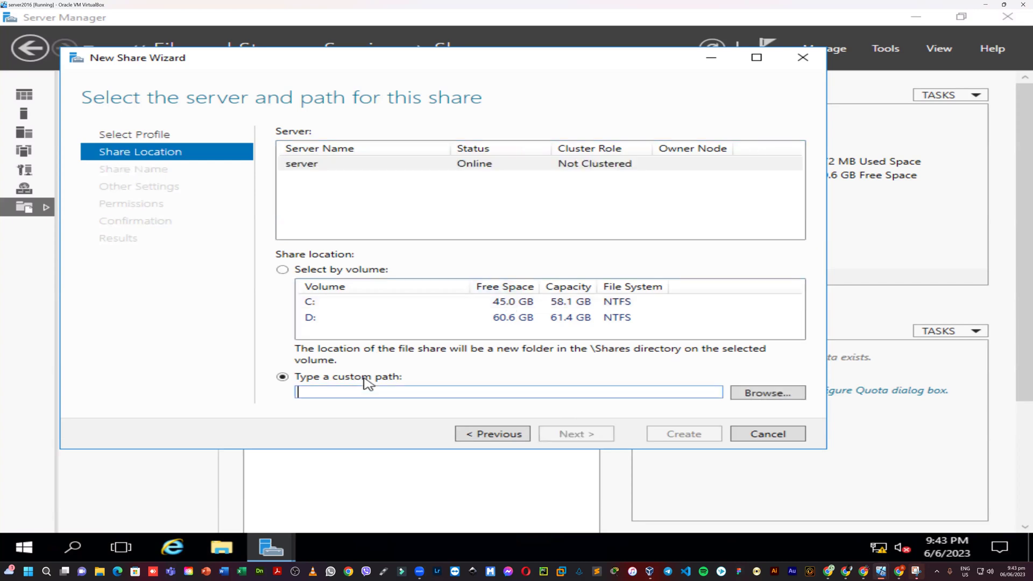
click(761, 395)
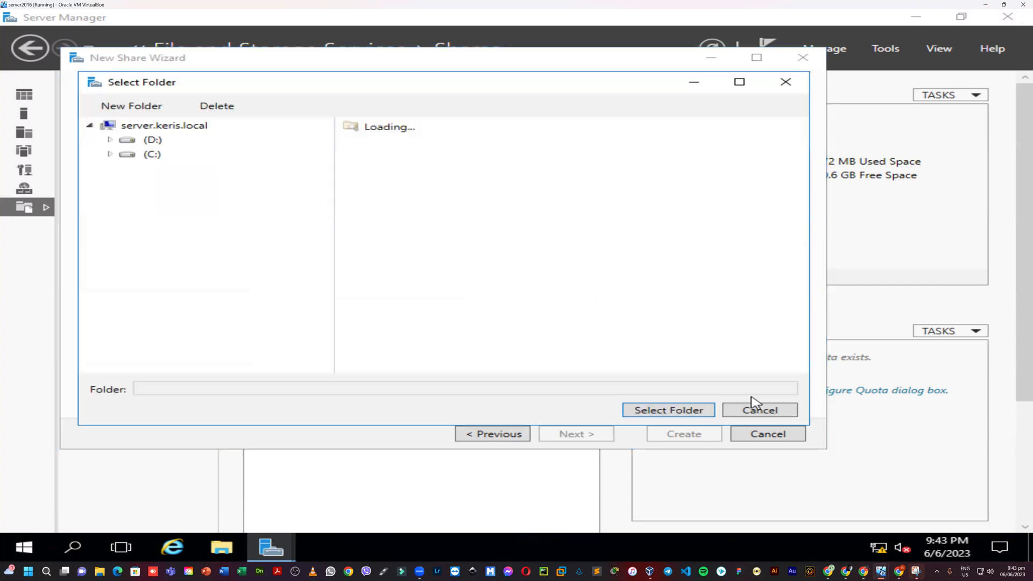
click(153, 141)
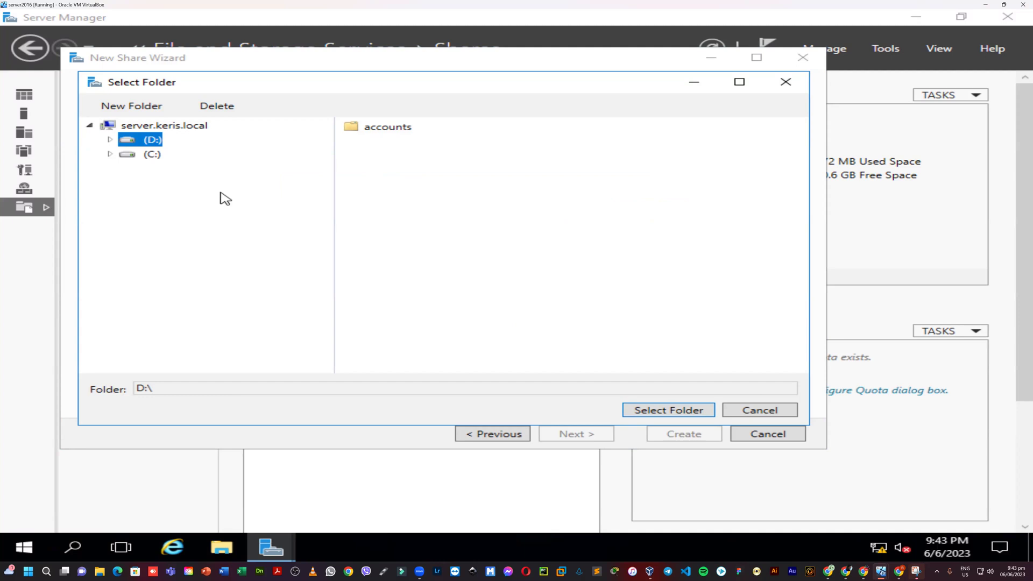
click(144, 108)
text(Fi)
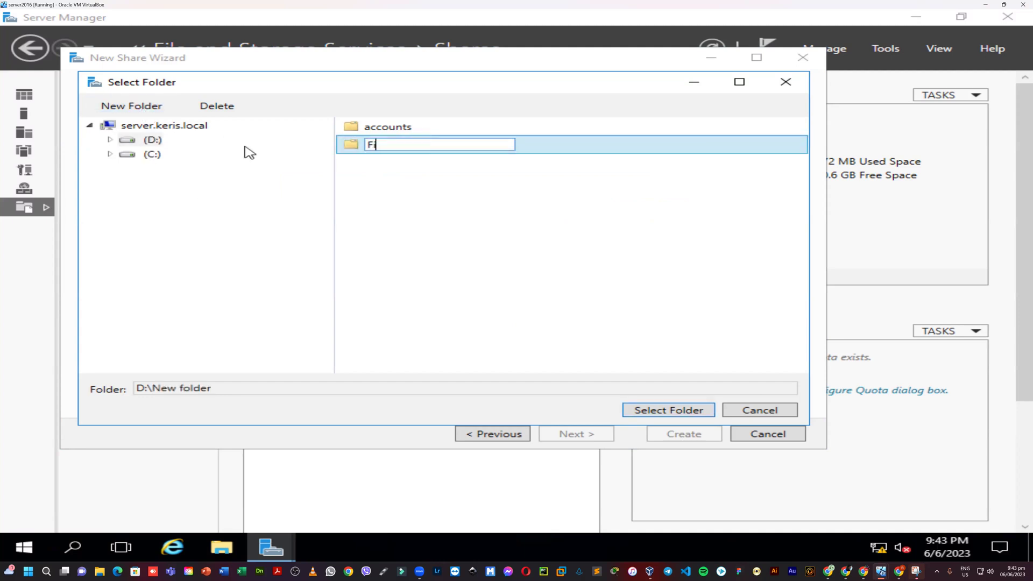
text(leScreen)
key(Return)
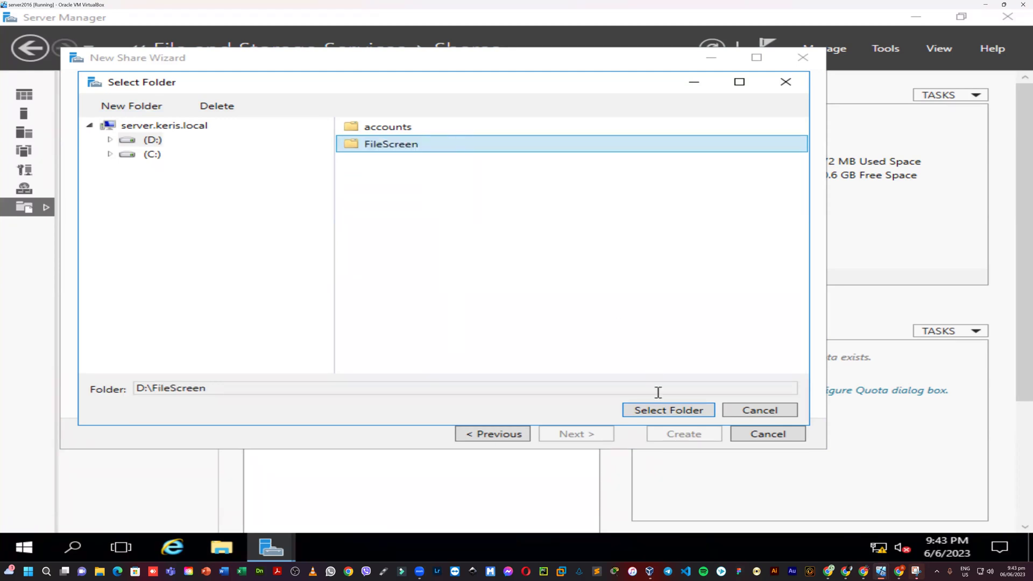
click(665, 411)
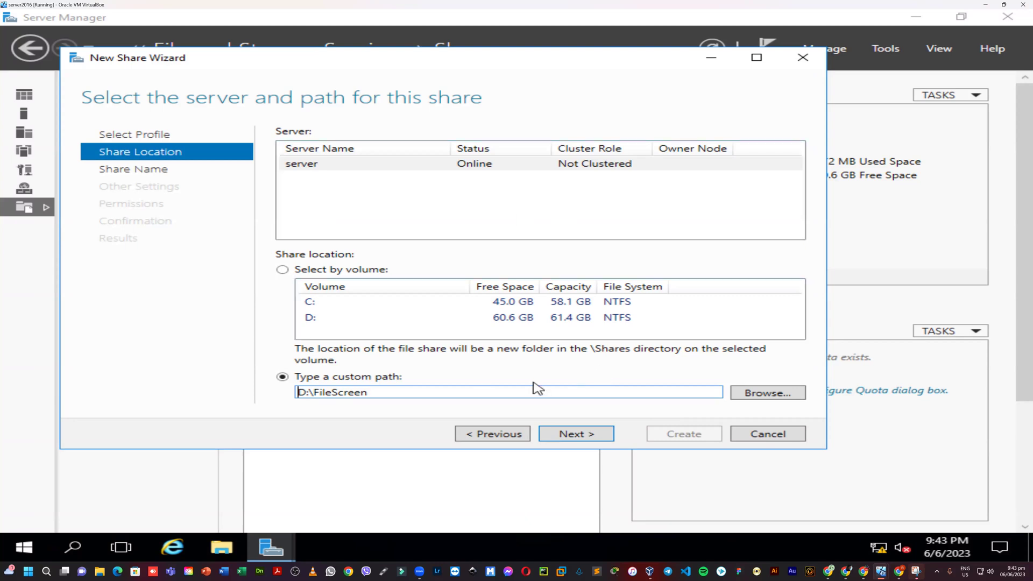
- Accept the FileScreen location, share name and default share settings to reach the permissions page
click(587, 440)
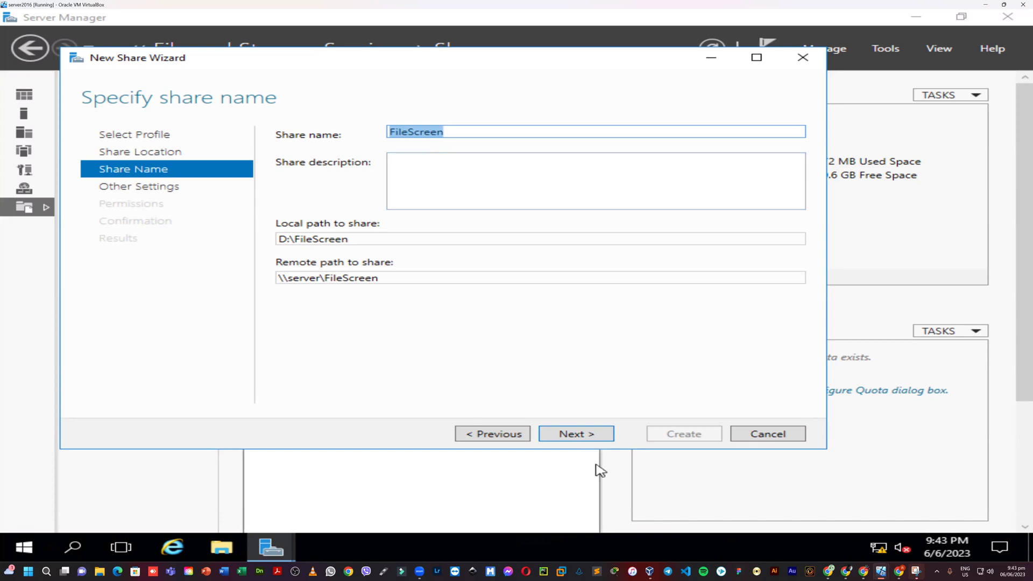
click(591, 436)
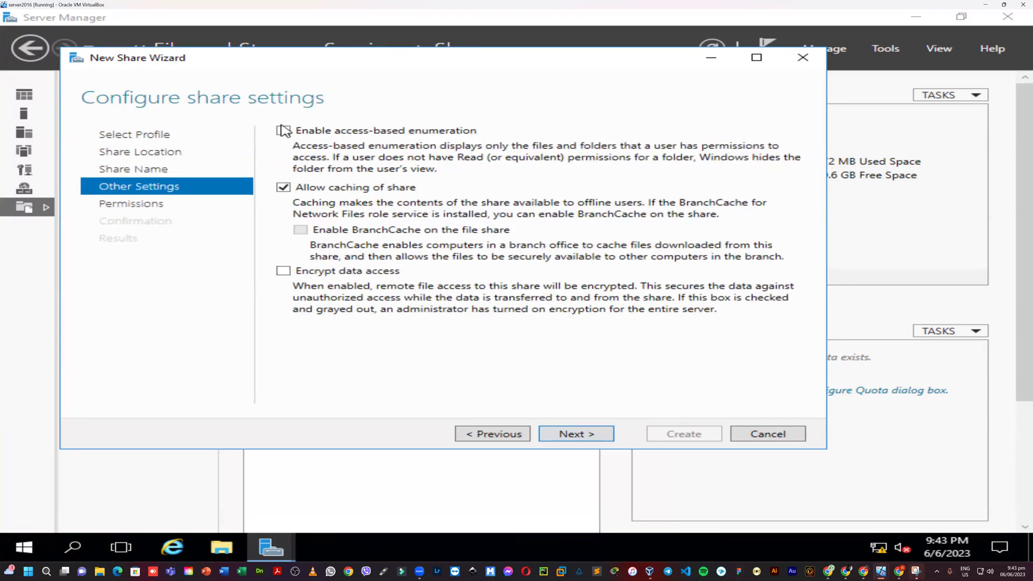
click(571, 430)
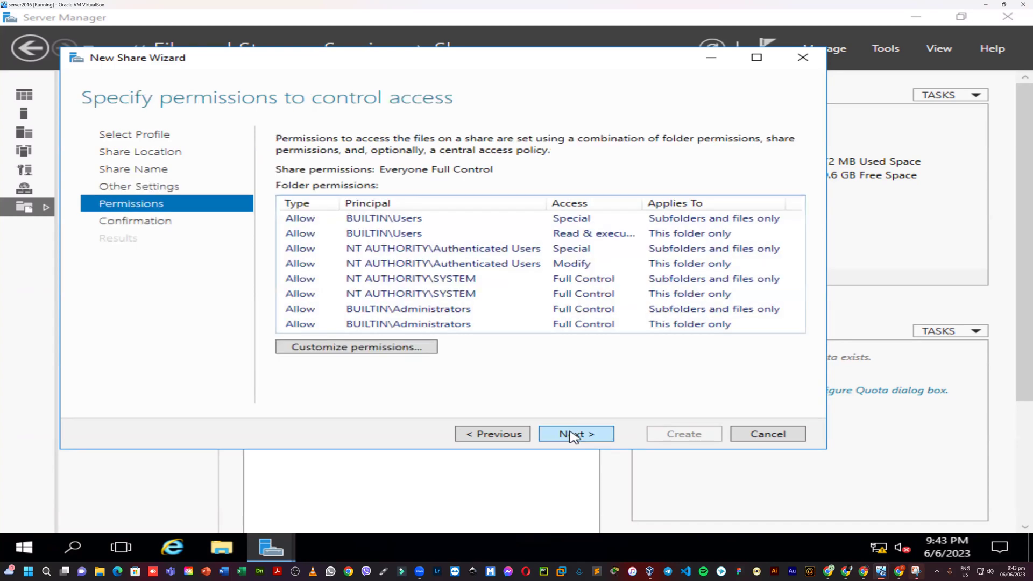
- Disable permission inheritance on the FileScreen folder, converting the inherited permissions into explicit ones
click(408, 348)
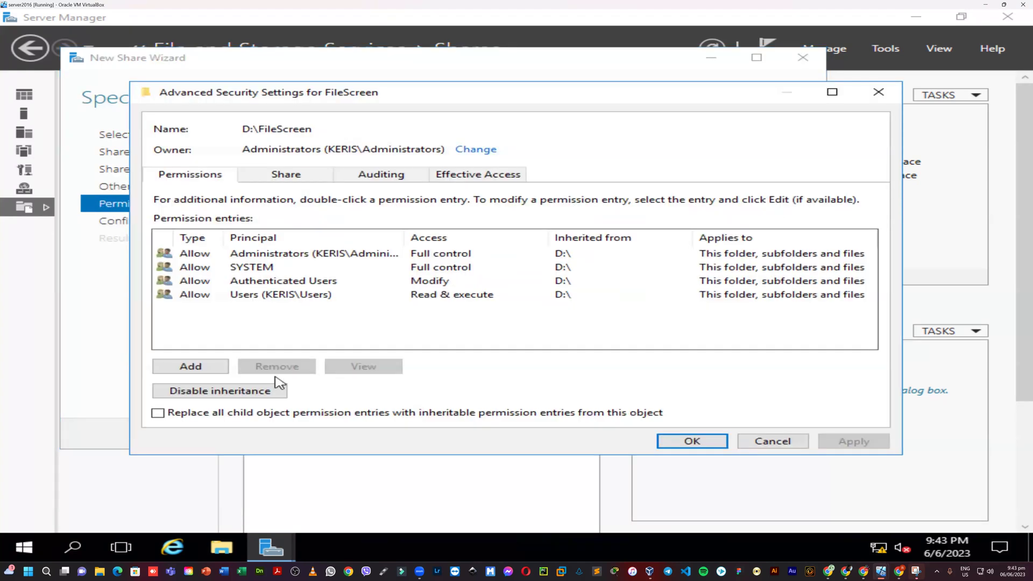
click(262, 395)
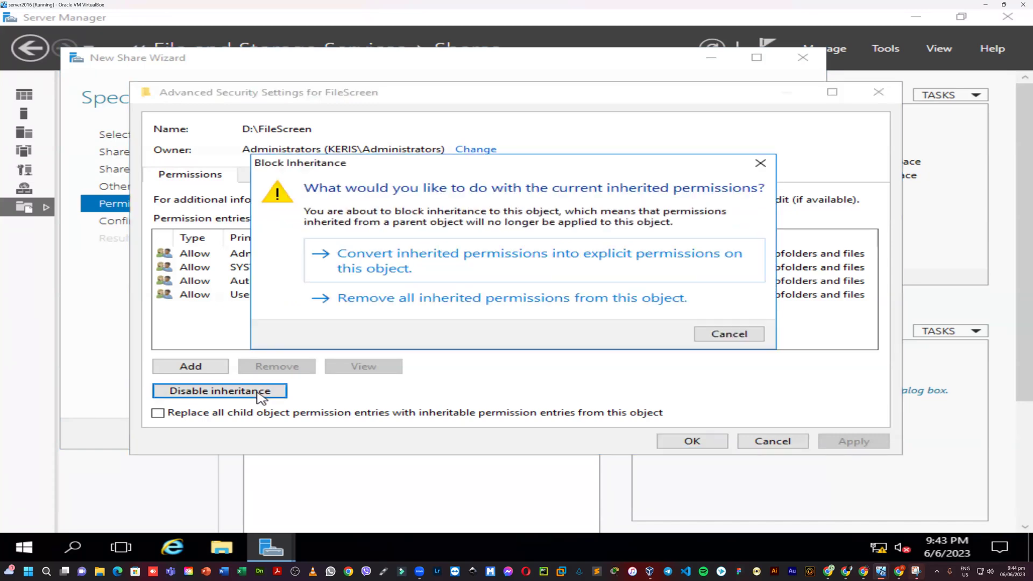
click(527, 267)
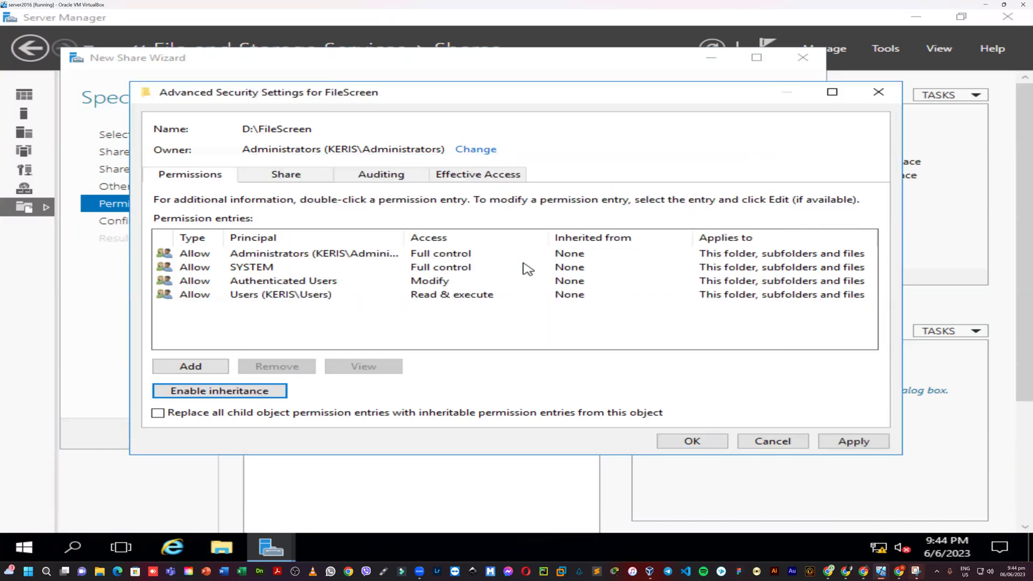
- Remove the Users and Authenticated Users permission entries from the FileScreen folder
click(285, 294)
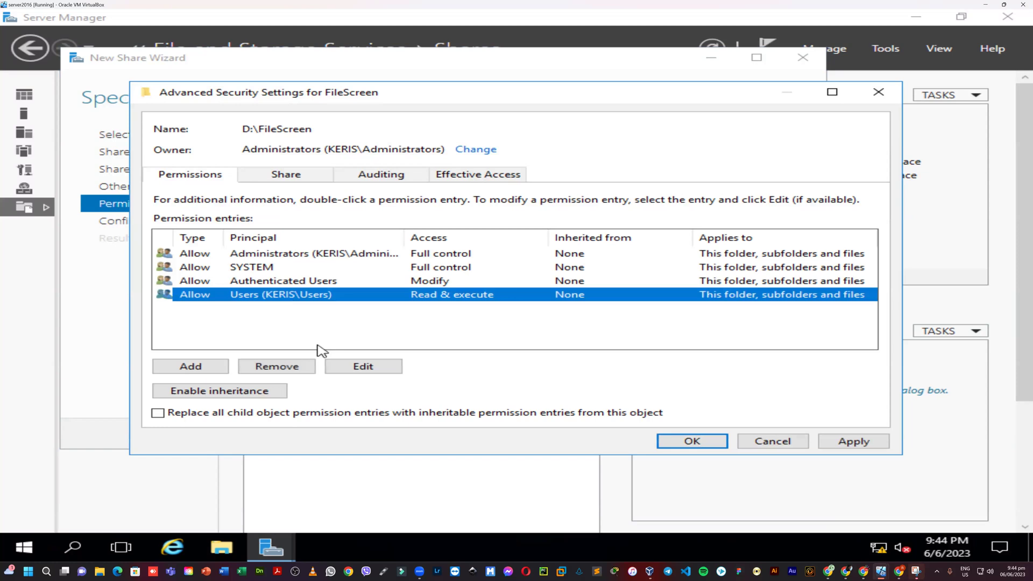
click(274, 365)
click(311, 285)
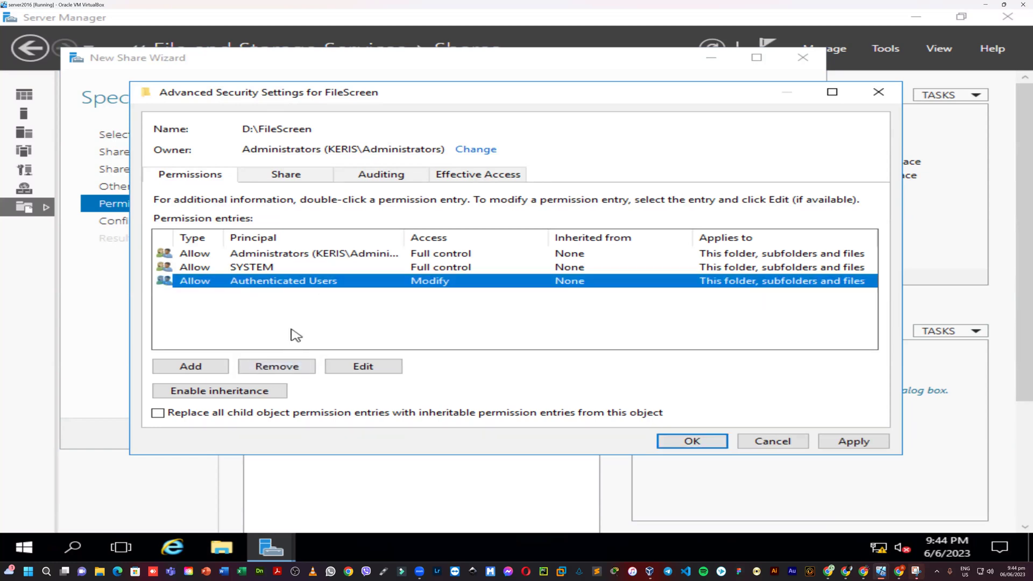
click(280, 366)
- Grant the accounts group Full control on the FileScreen folder and apply the advanced security settings
click(190, 367)
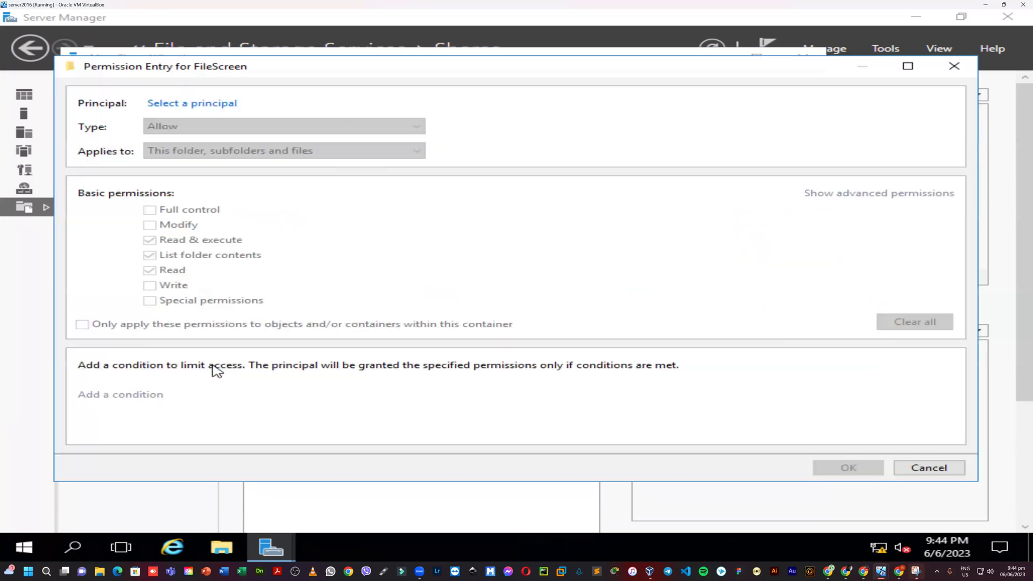
click(189, 104)
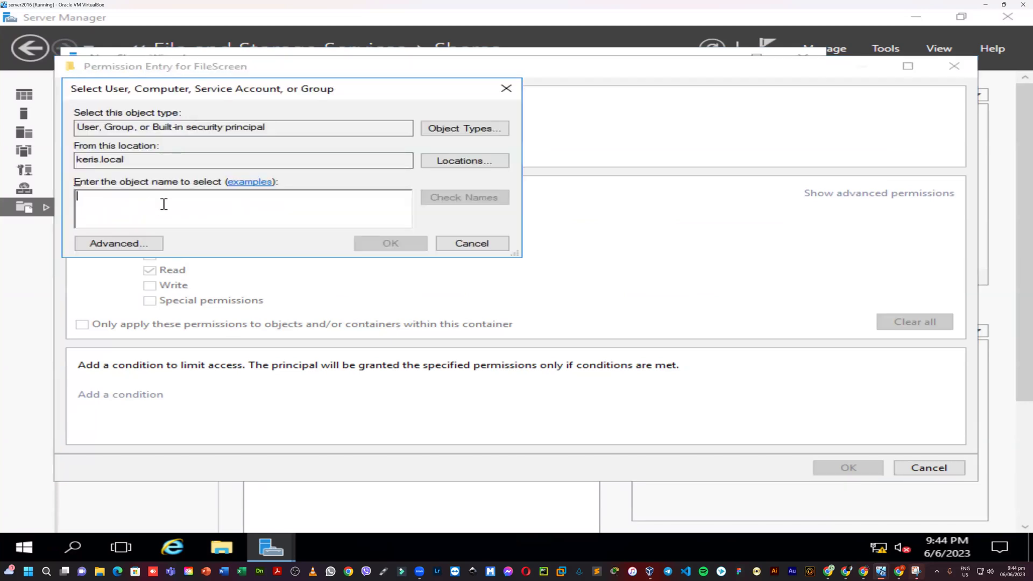
text(Accounts)
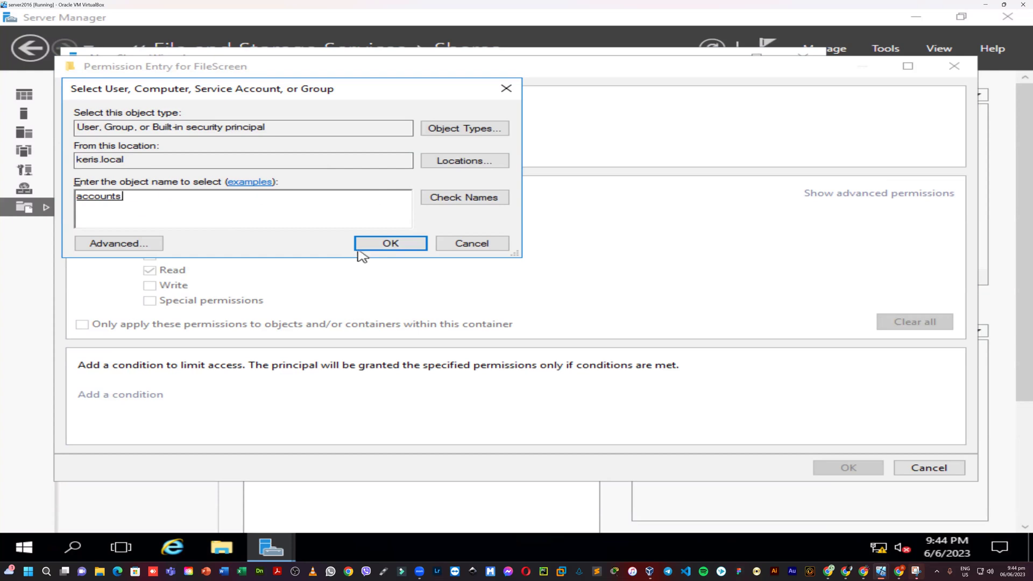
click(389, 247)
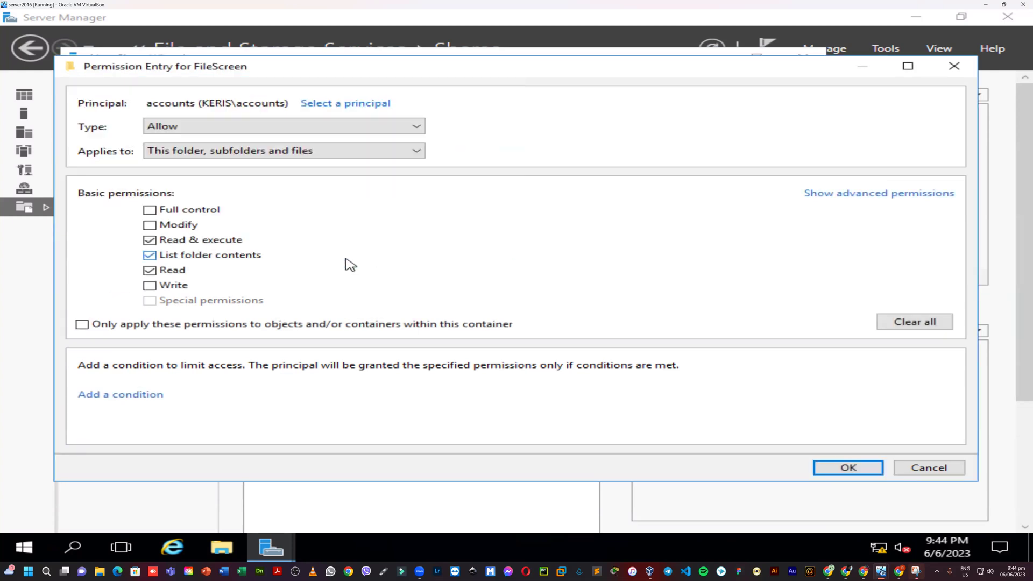
click(149, 211)
click(844, 468)
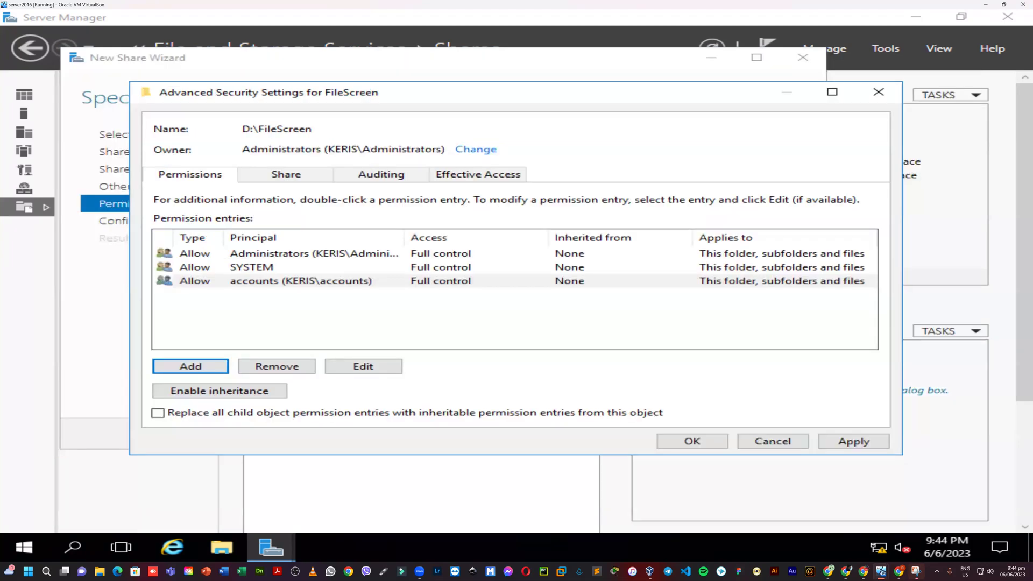
click(869, 442)
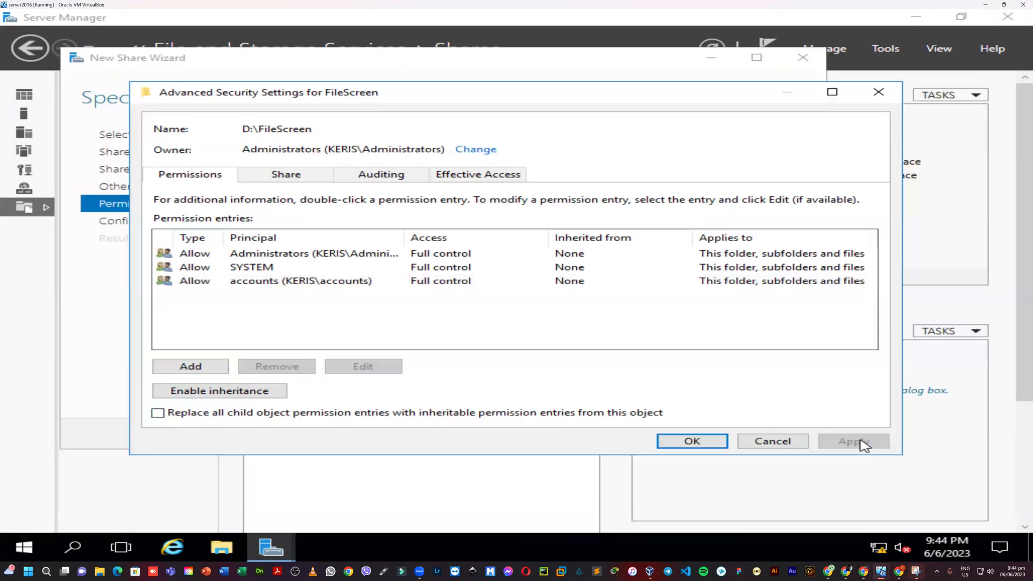
click(686, 444)
- Create the FileScreen share with the configured settings, close the wizard and select the share in the list
click(585, 435)
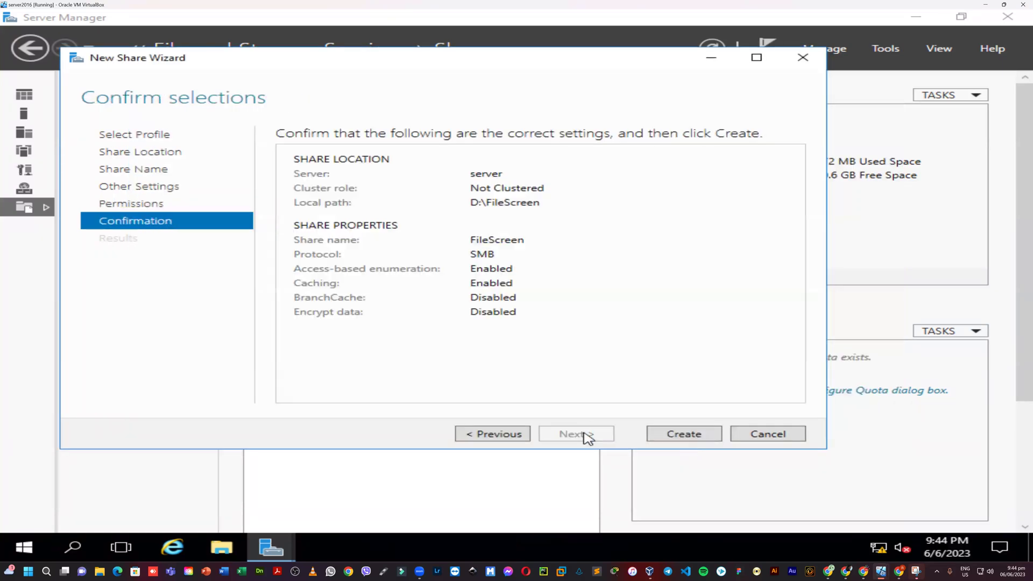
click(670, 433)
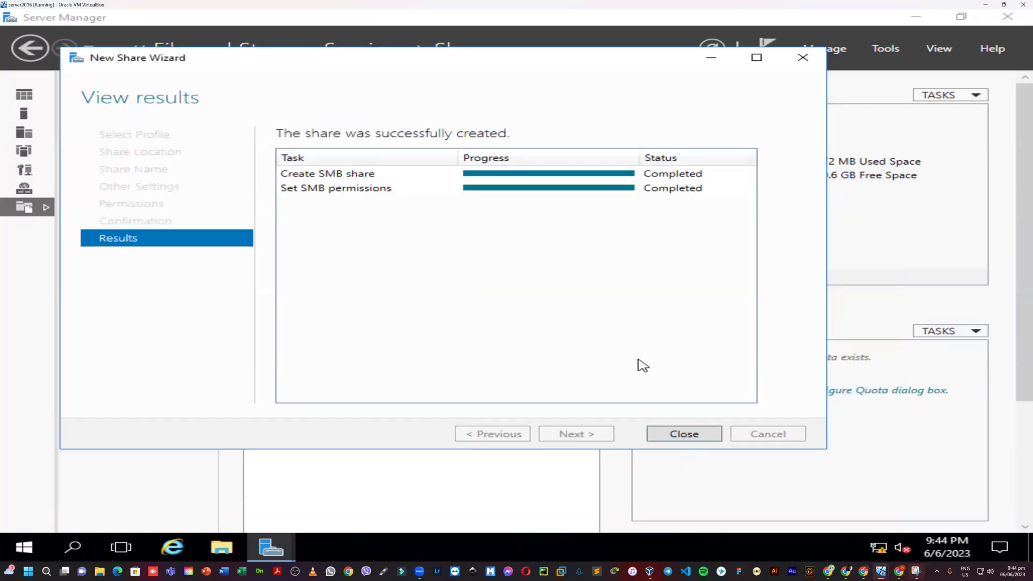
click(691, 438)
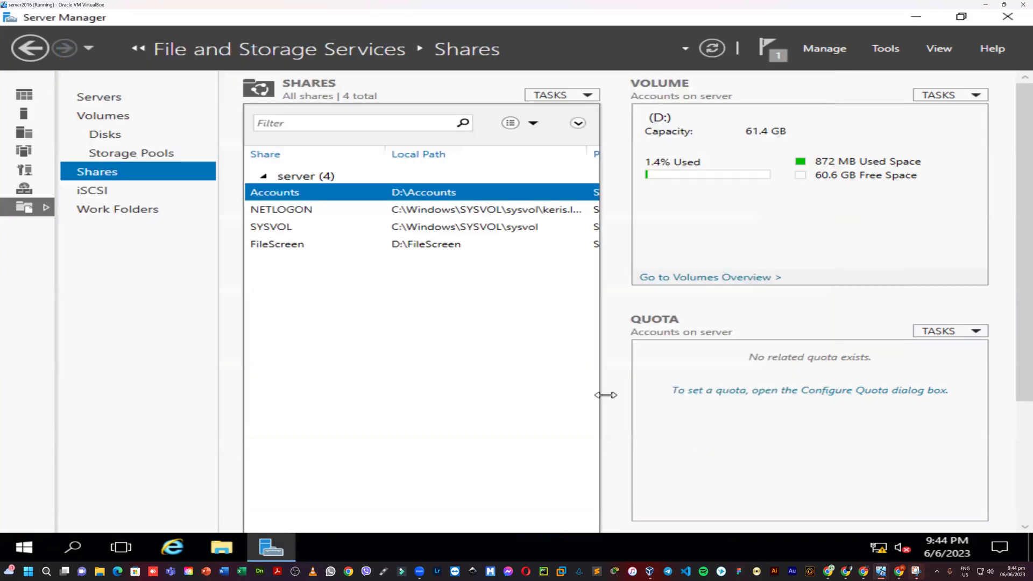
click(407, 247)
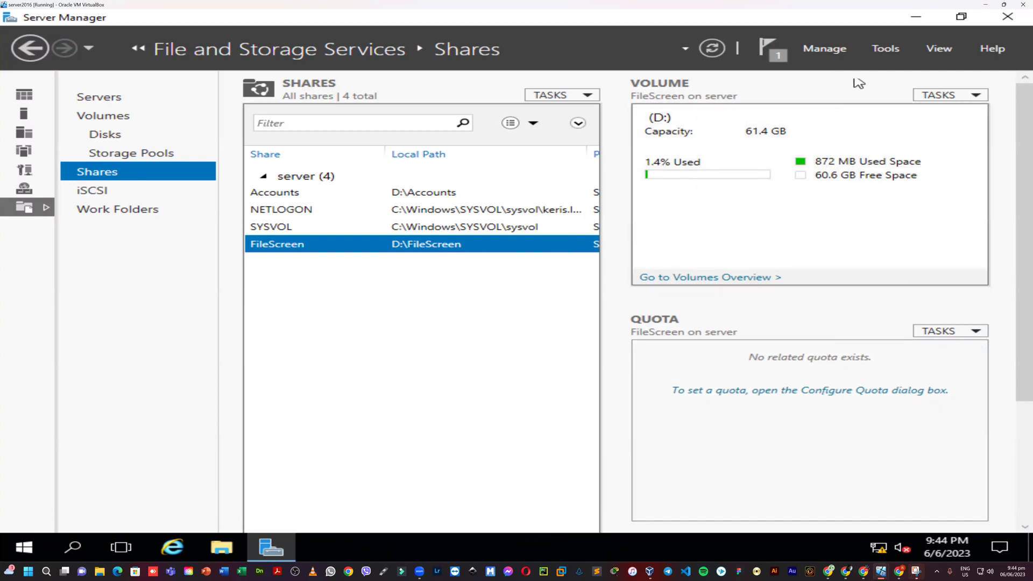
- Open File Server Resource Manager and display the file screen templates under File Screening Management
click(885, 49)
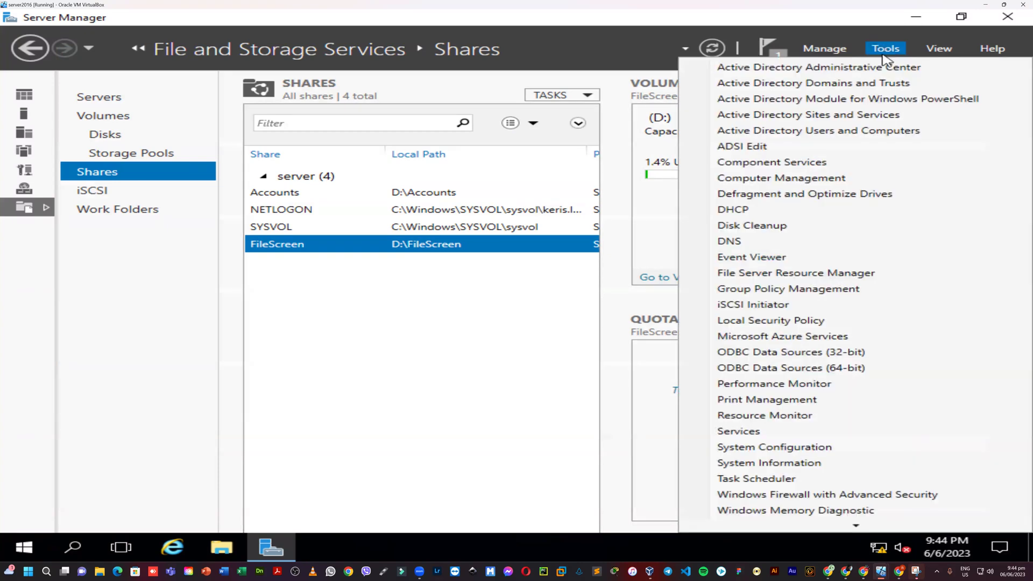
click(761, 275)
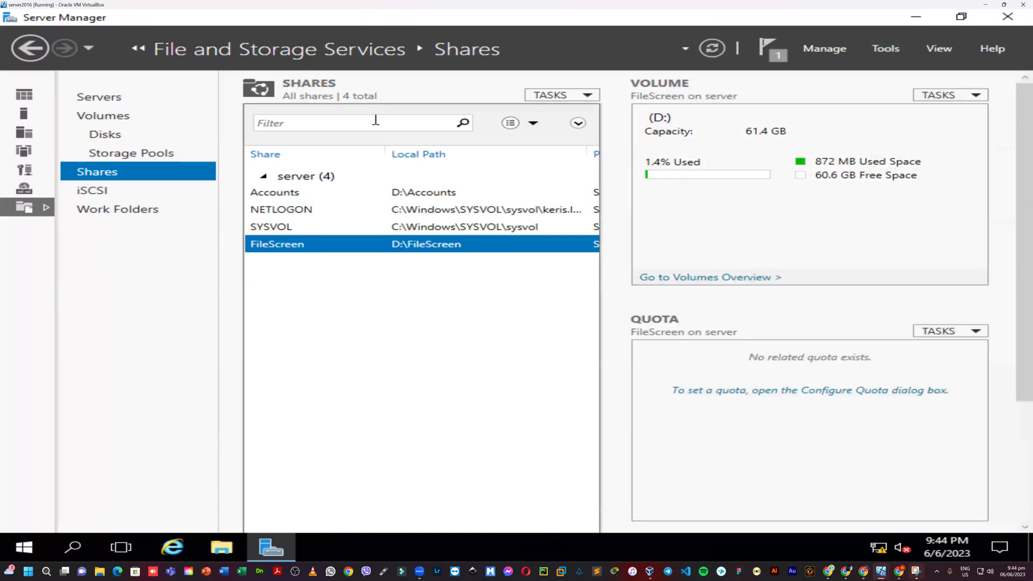
click(85, 98)
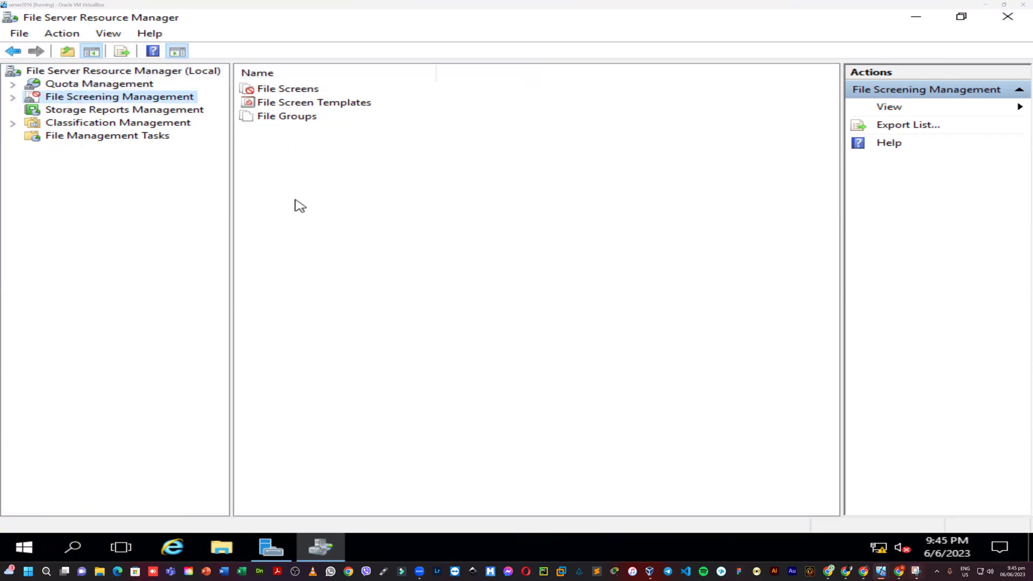
double_click(323, 102)
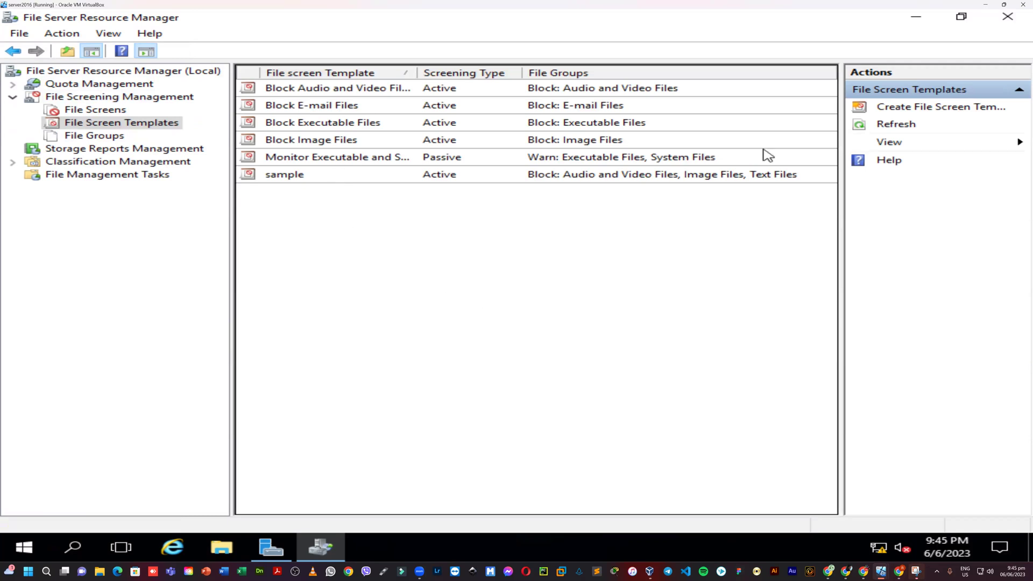
- Start a new file screen template and enter sample as its name
click(916, 107)
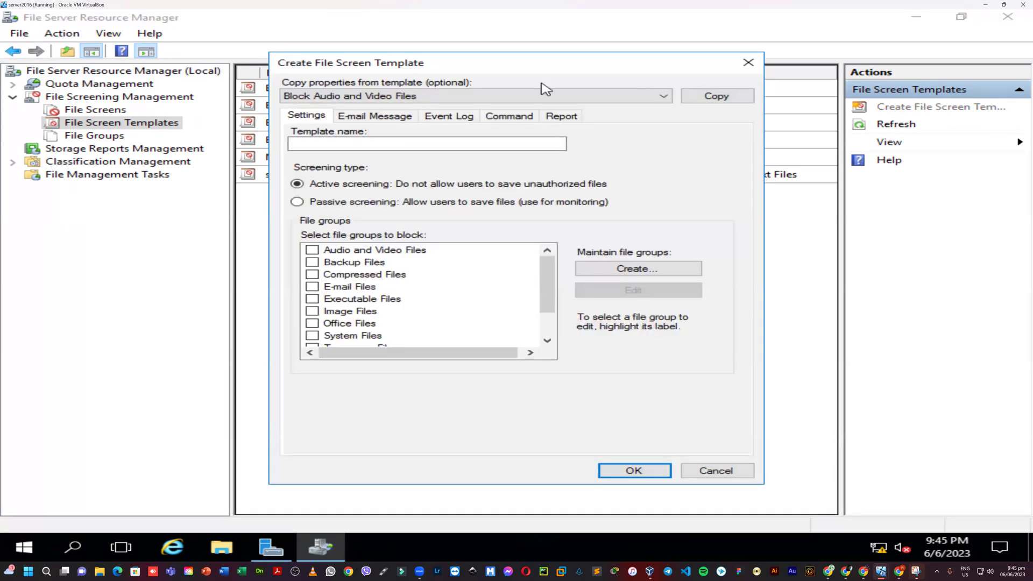
click(404, 148)
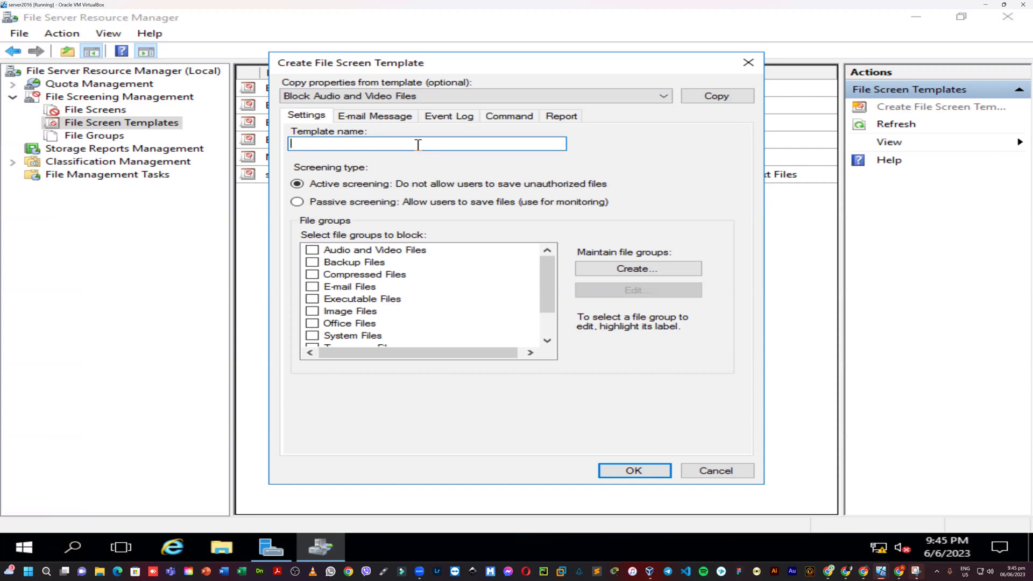
text(samplescreentemaplte)
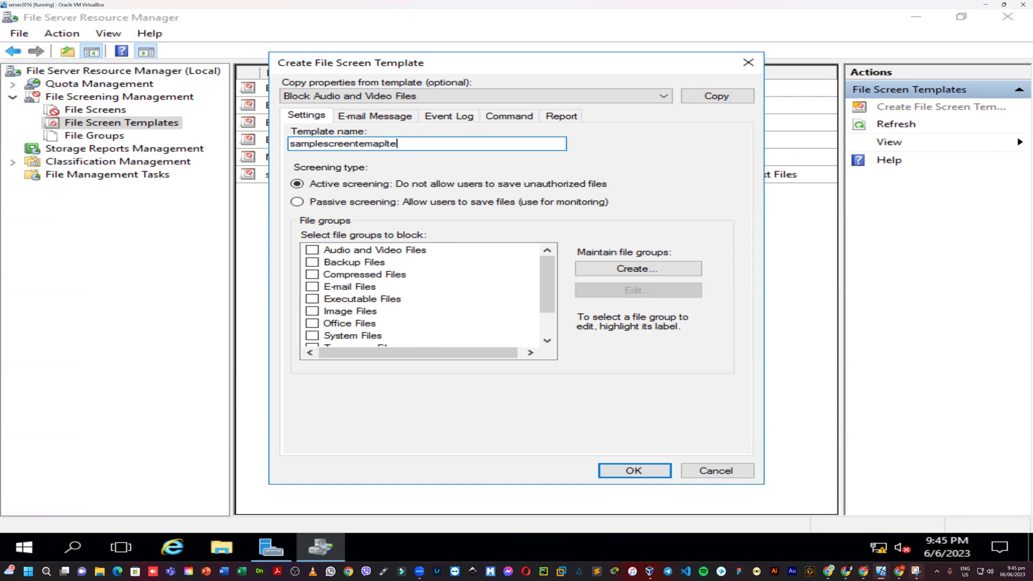
key(BackSpace)
key(BackSpace)
key(BackSpace)
key(BackSpace)
key(BackSpace)
key(BackSpace)
key(BackSpace)
key(BackSpace)
key(BackSpace)
key(BackSpace)
key(BackSpace)
key(BackSpace)
key(BackSpace)
key(BackSpace)
- Block Audio and Video Files, Image Files and Text Files in the template and try to save it
click(313, 251)
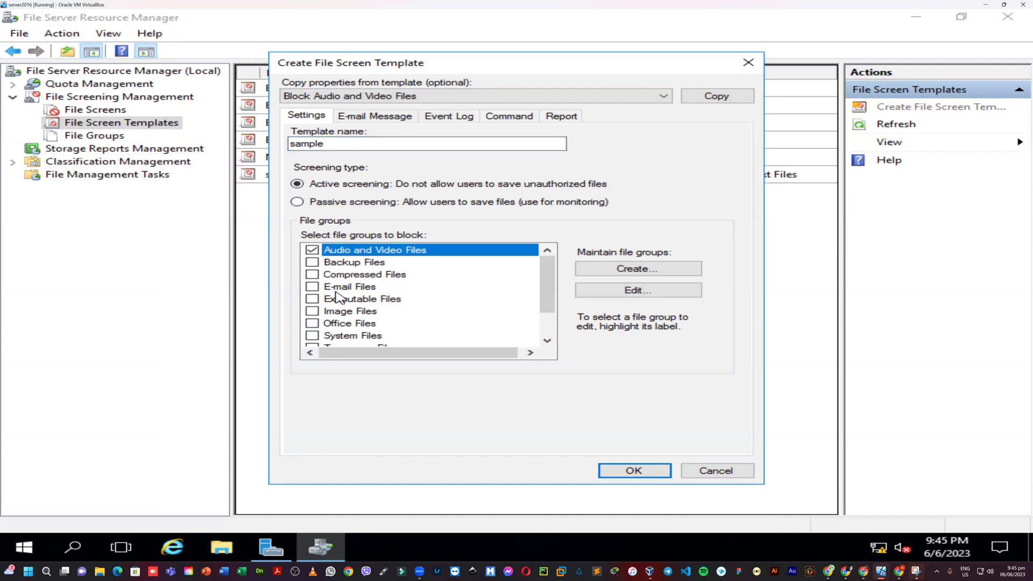
click(312, 311)
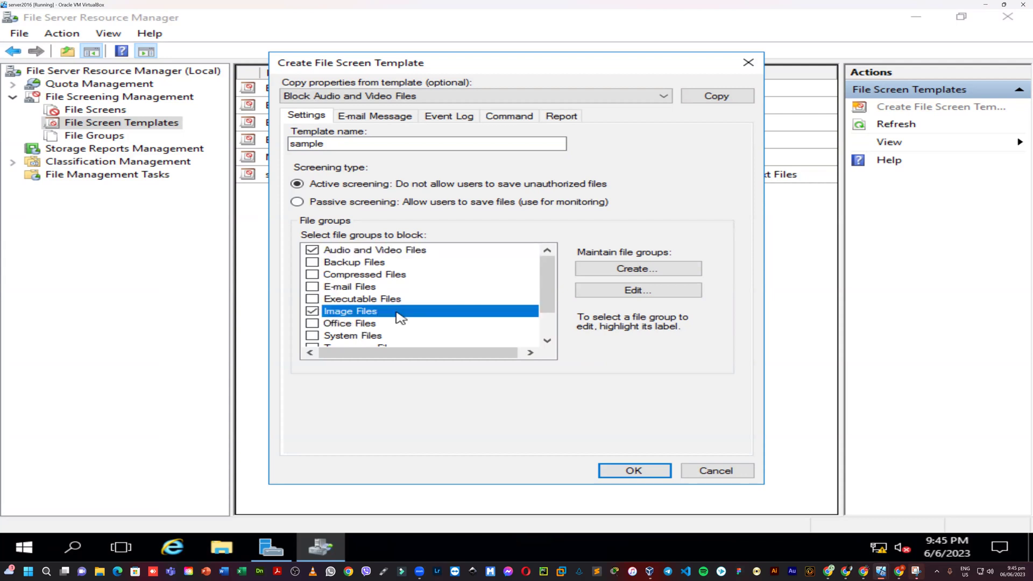
drag(554, 287, 547, 336)
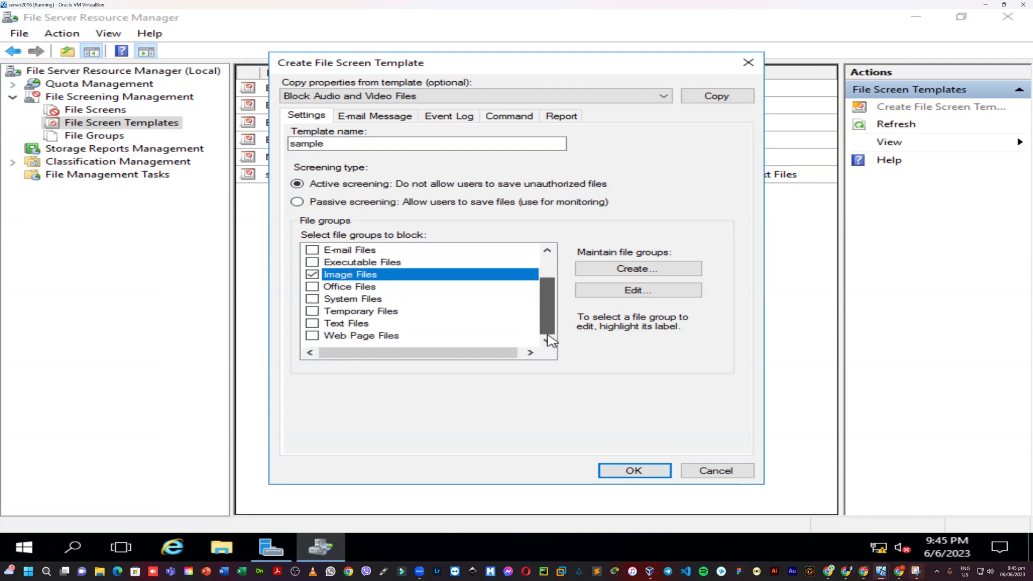
click(312, 323)
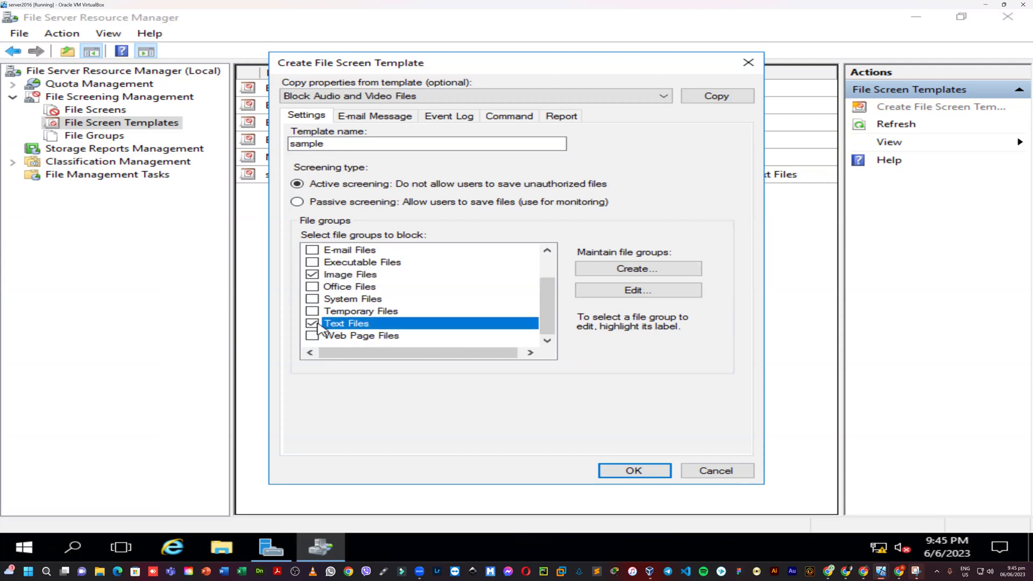
click(634, 472)
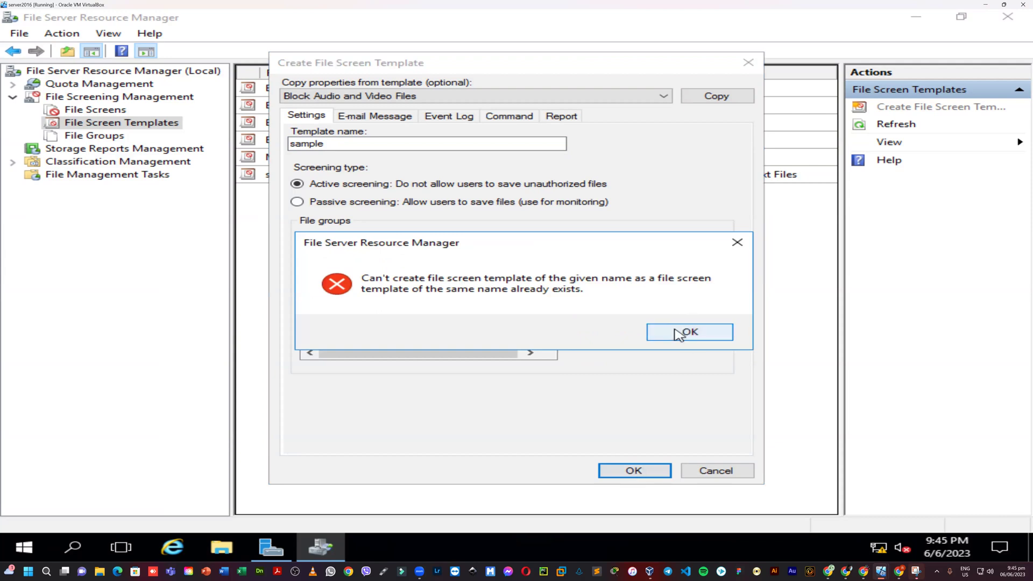
click(679, 332)
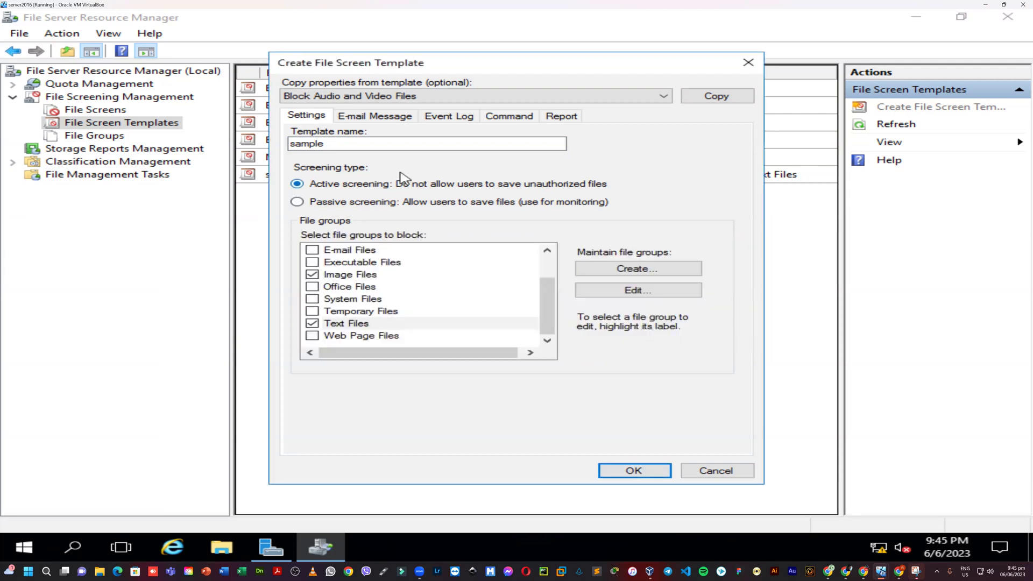
- Change the template name to Test and create the file screen template
key(Tab)
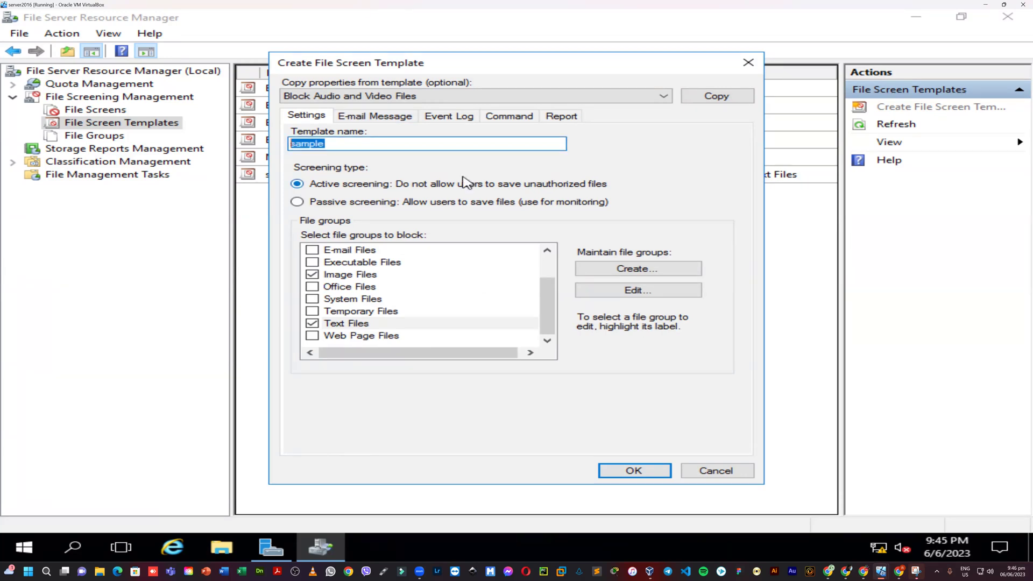
text(Test)
click(645, 476)
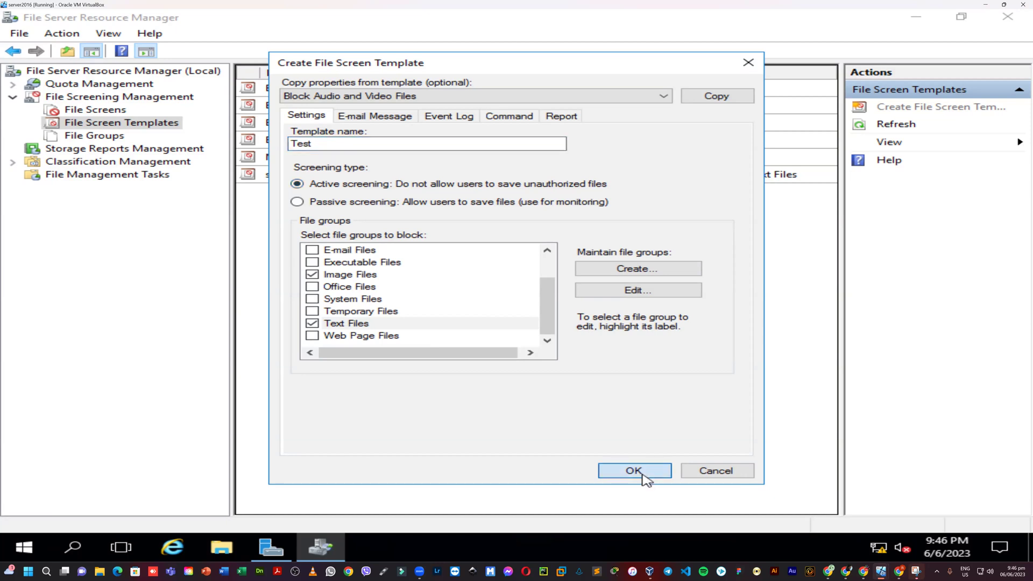
click(481, 195)
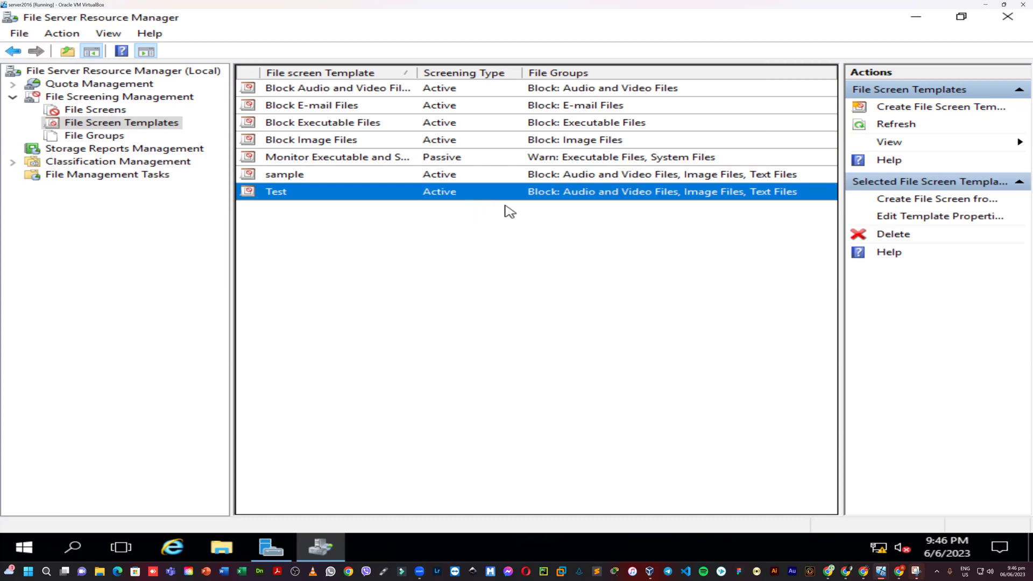
- Delete the file screen template named sample and select the Test template
click(505, 175)
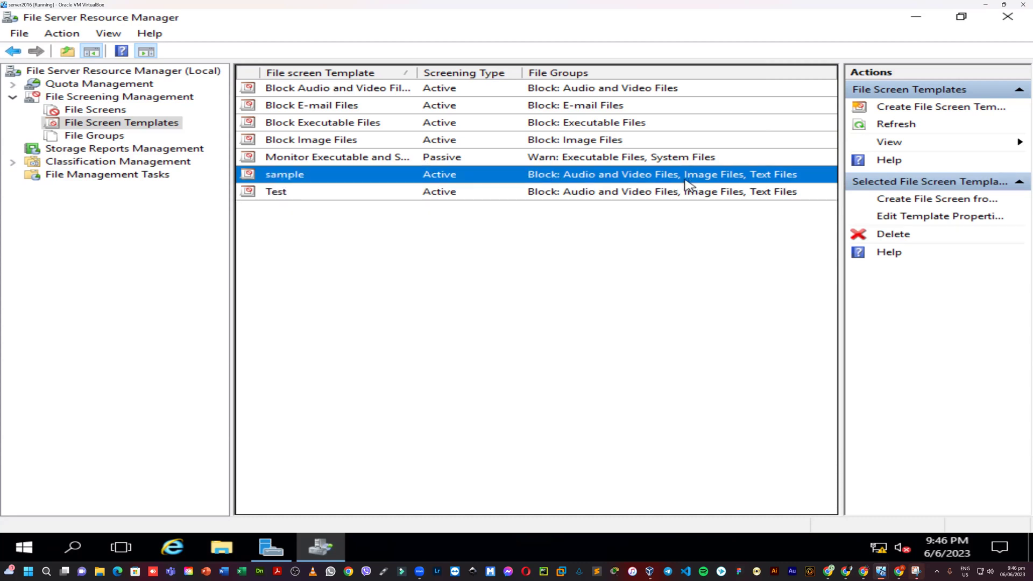
click(859, 234)
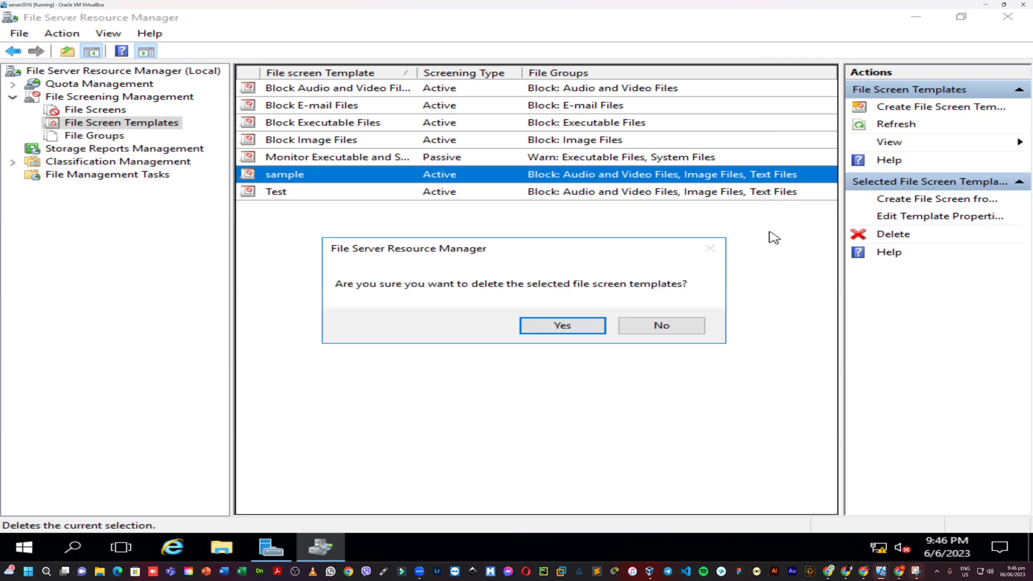
click(574, 327)
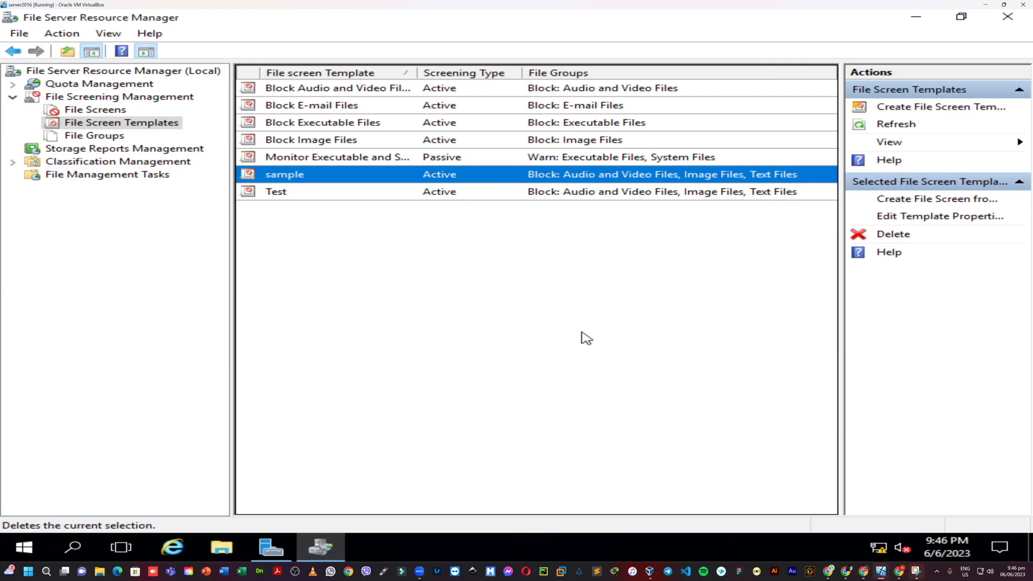
click(608, 295)
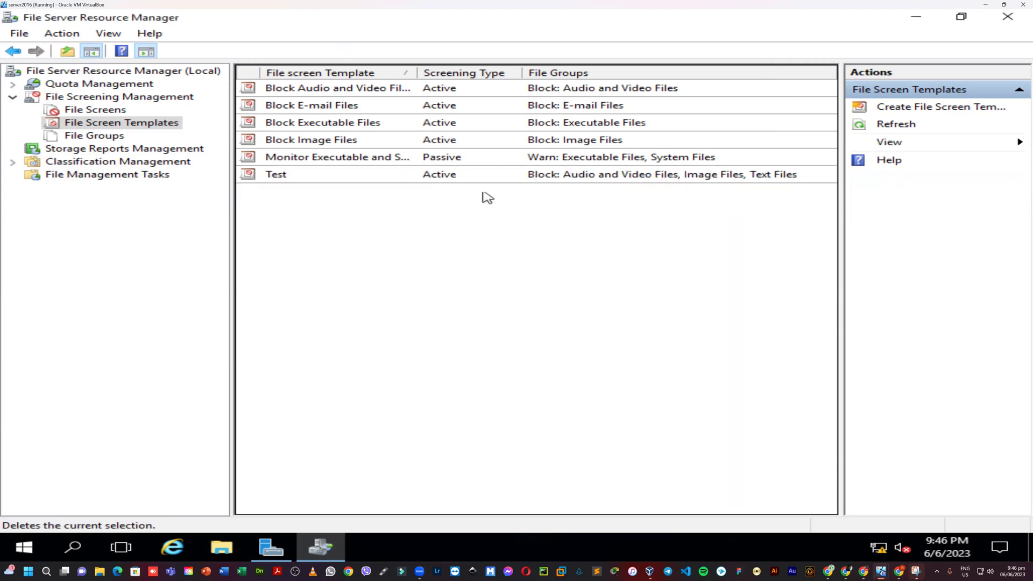
click(532, 179)
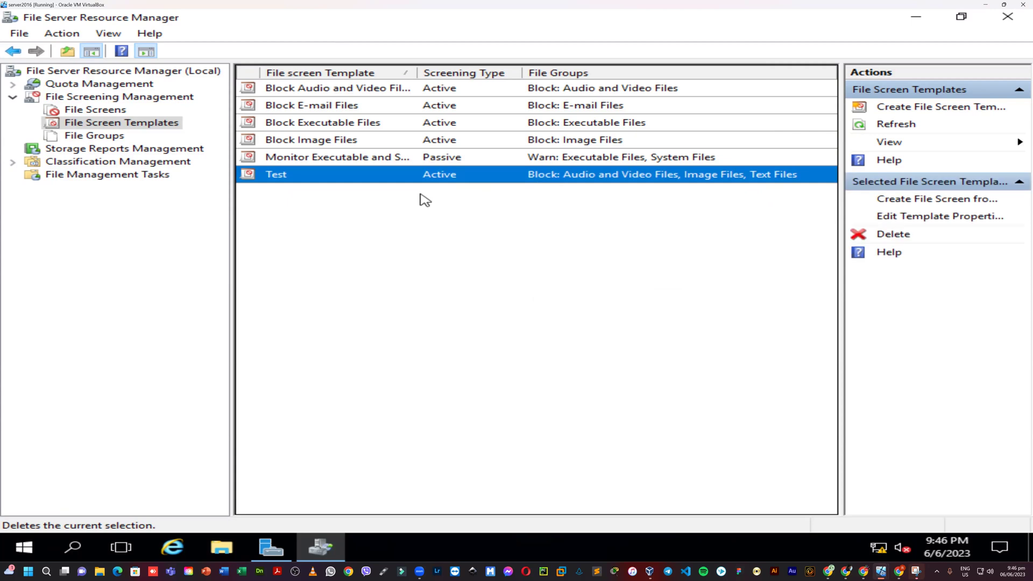
- Start a new file screen and set its path to the FileScreen folder on Local Disk (D:)
click(82, 113)
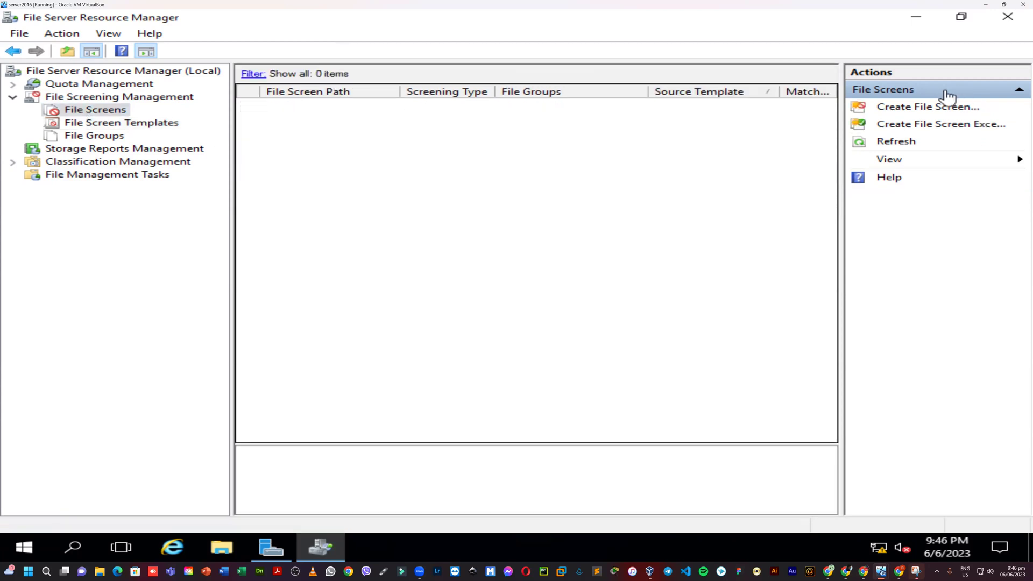
click(934, 110)
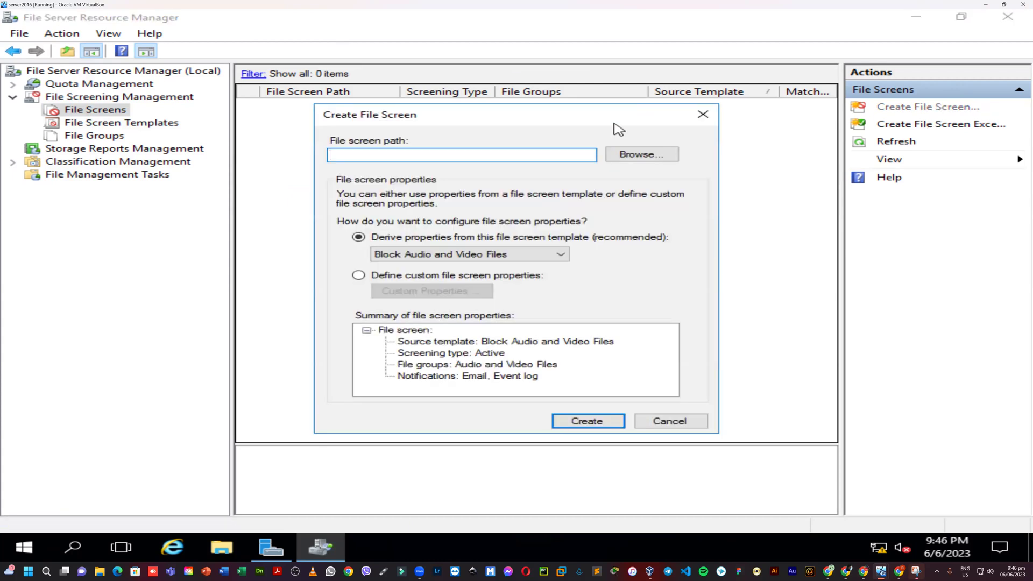
click(624, 157)
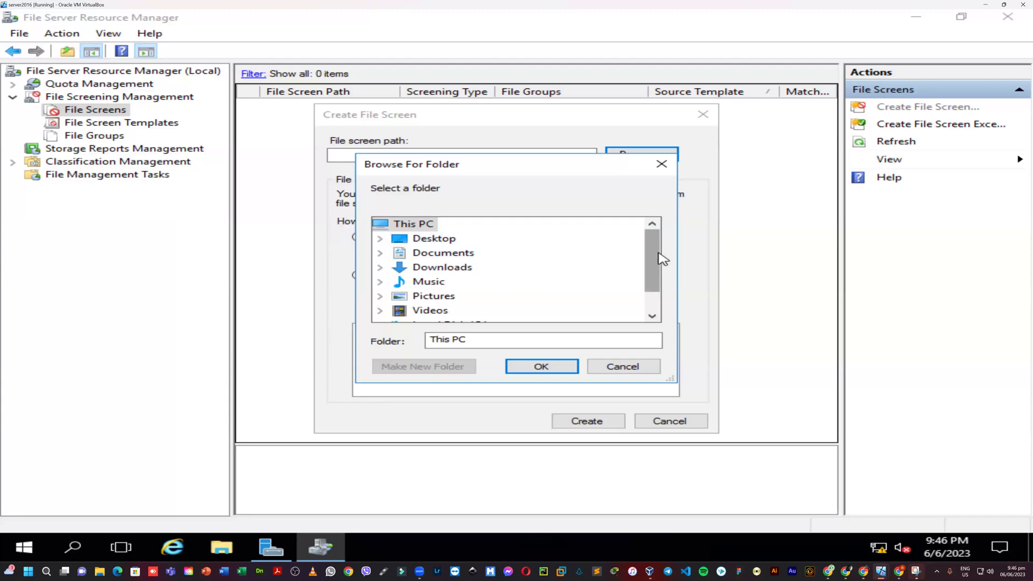
drag(655, 258, 653, 318)
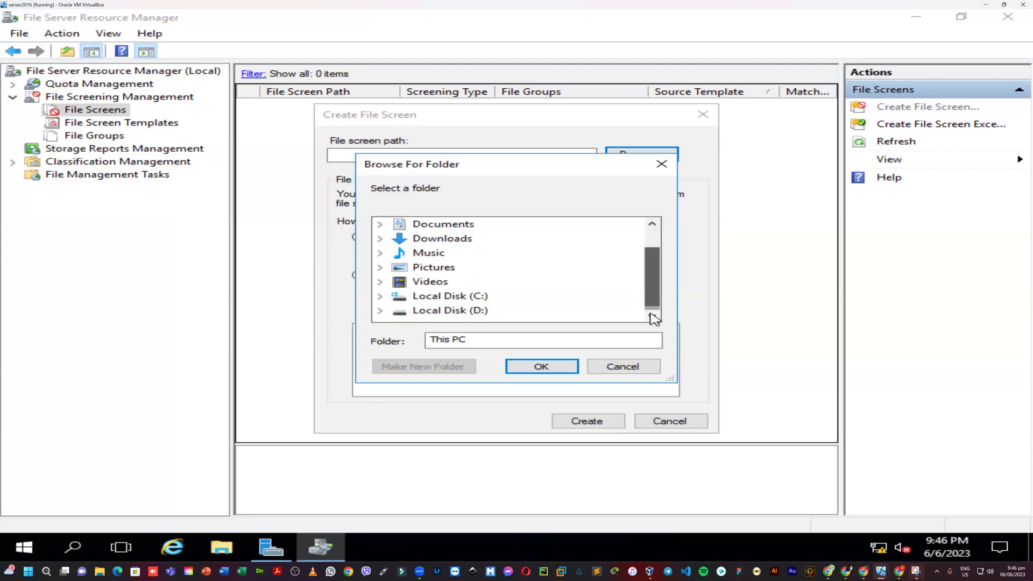
click(381, 311)
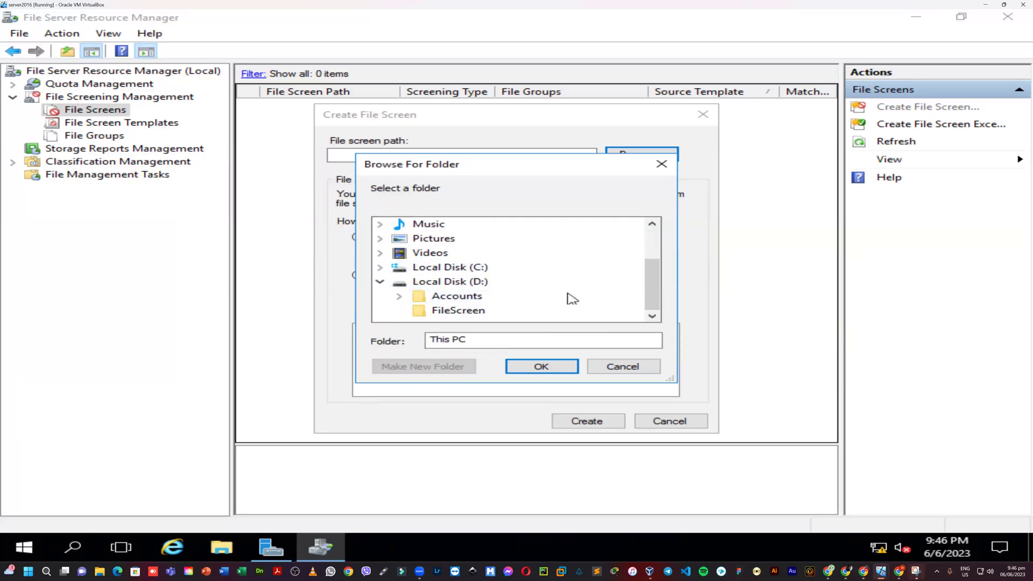
click(479, 312)
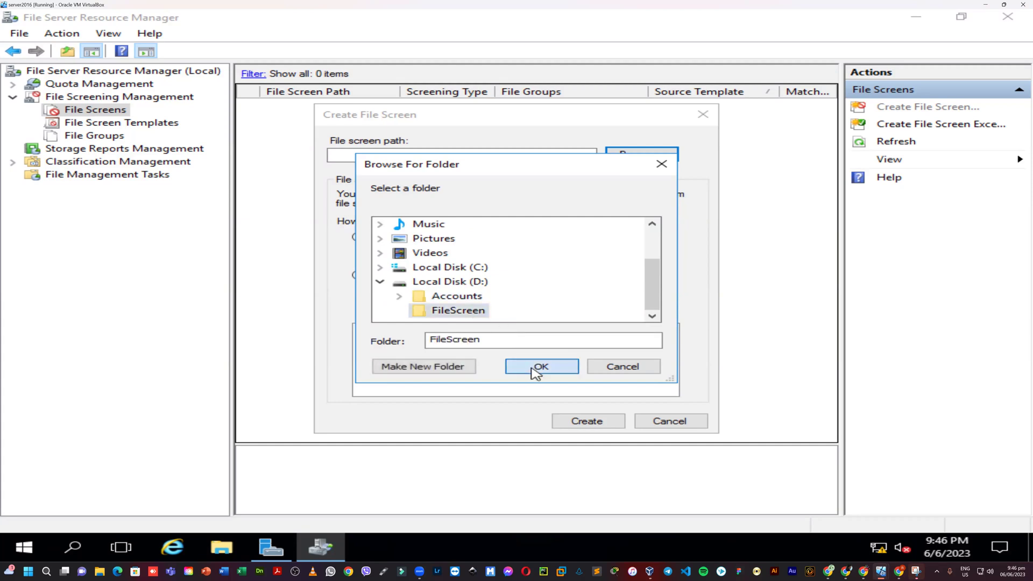
click(535, 368)
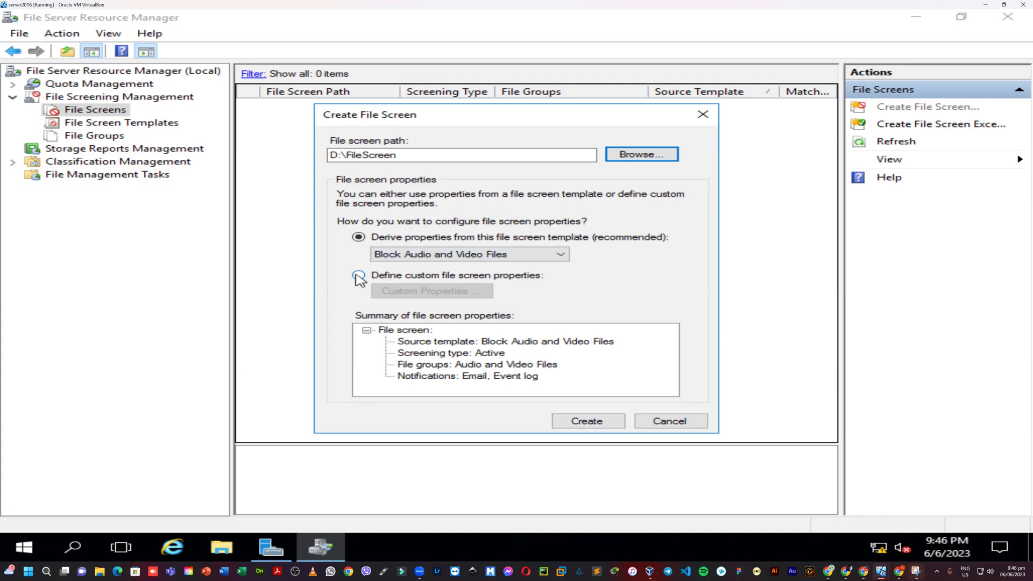
- Derive the file screen properties from the Test template, create the file screen and select it in the list
click(436, 257)
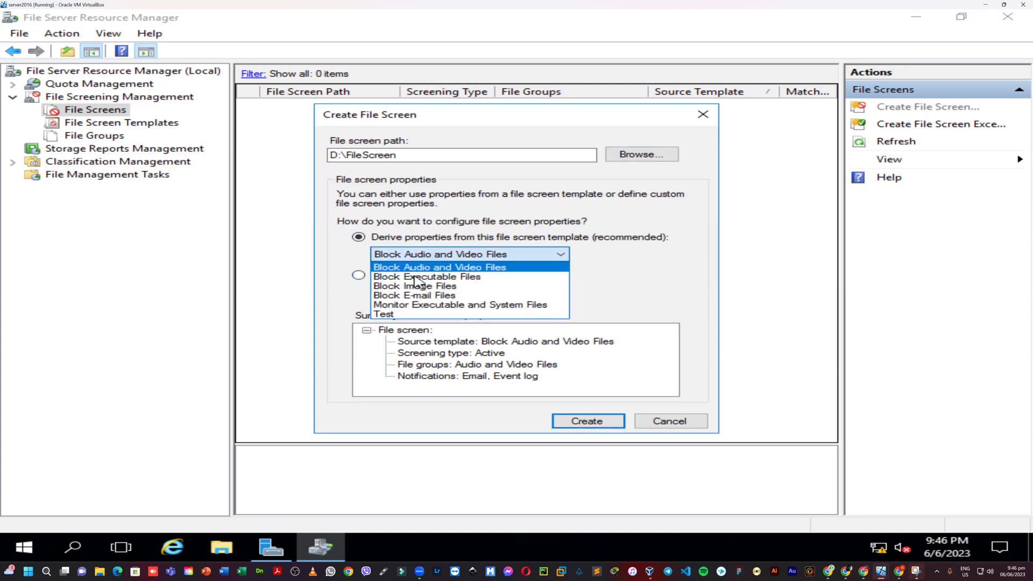
click(457, 314)
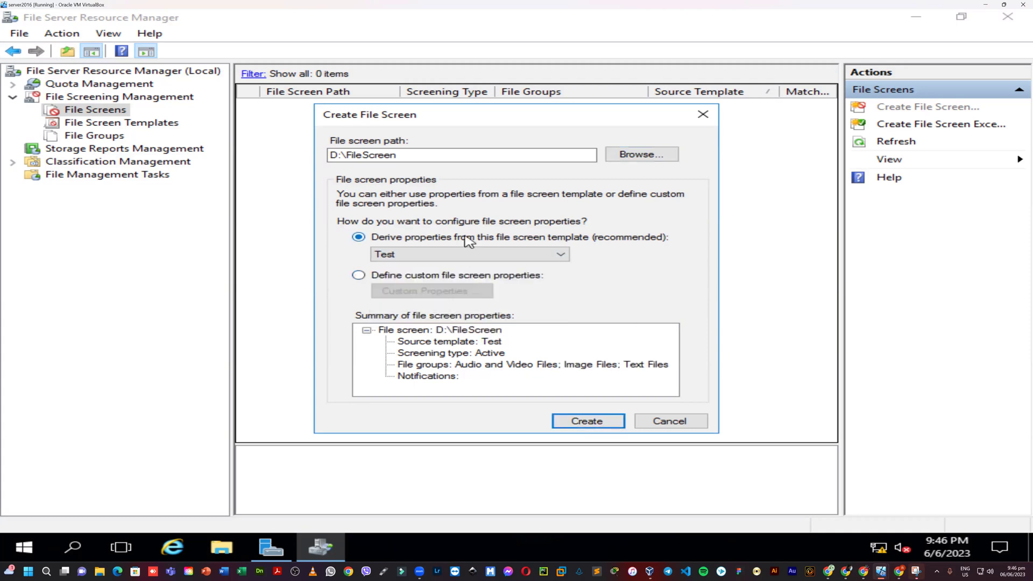
click(560, 420)
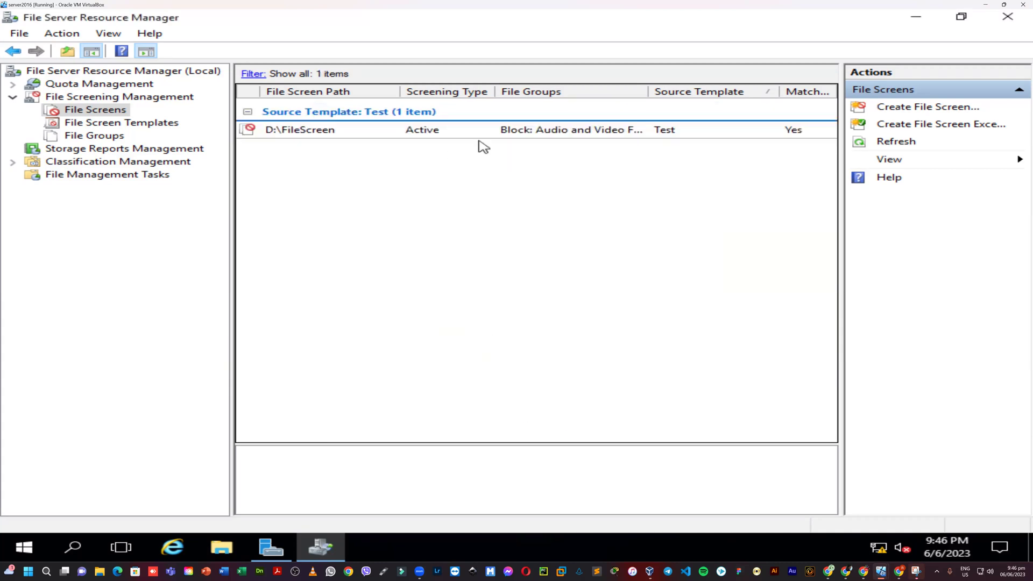
click(345, 134)
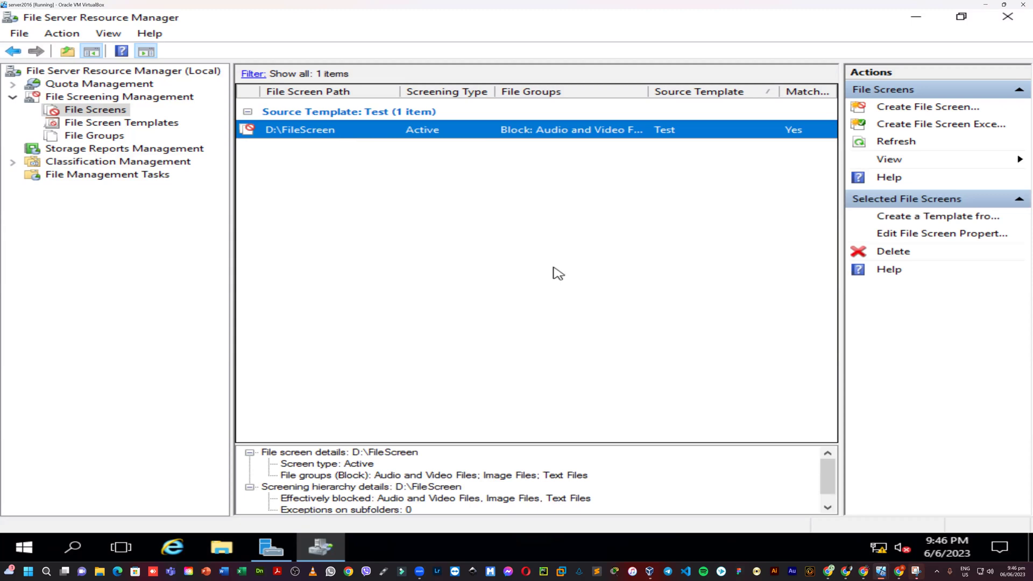
- Start a new quota under Quota Management and set its path to D:\FileScreen
click(102, 86)
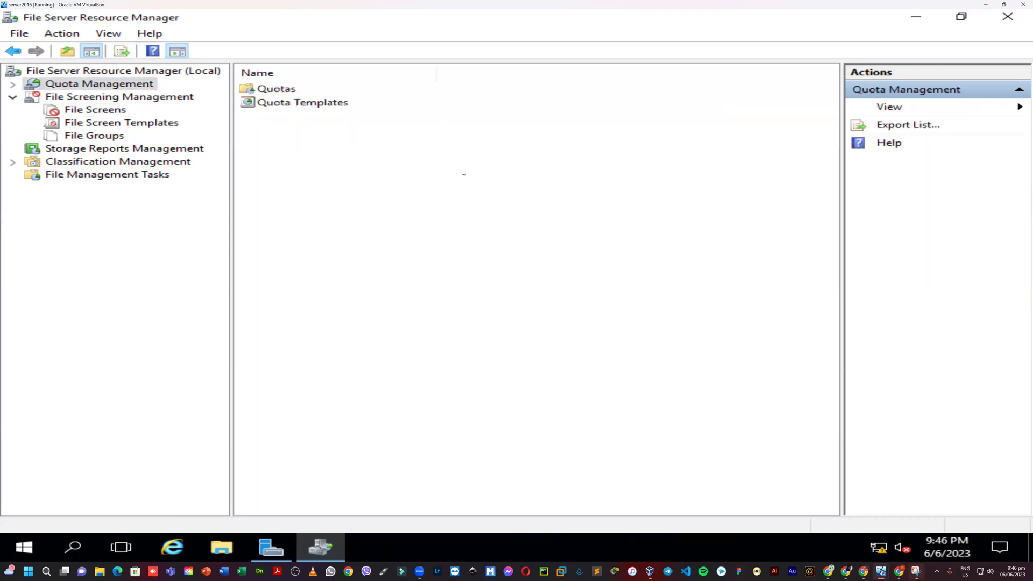
double_click(270, 90)
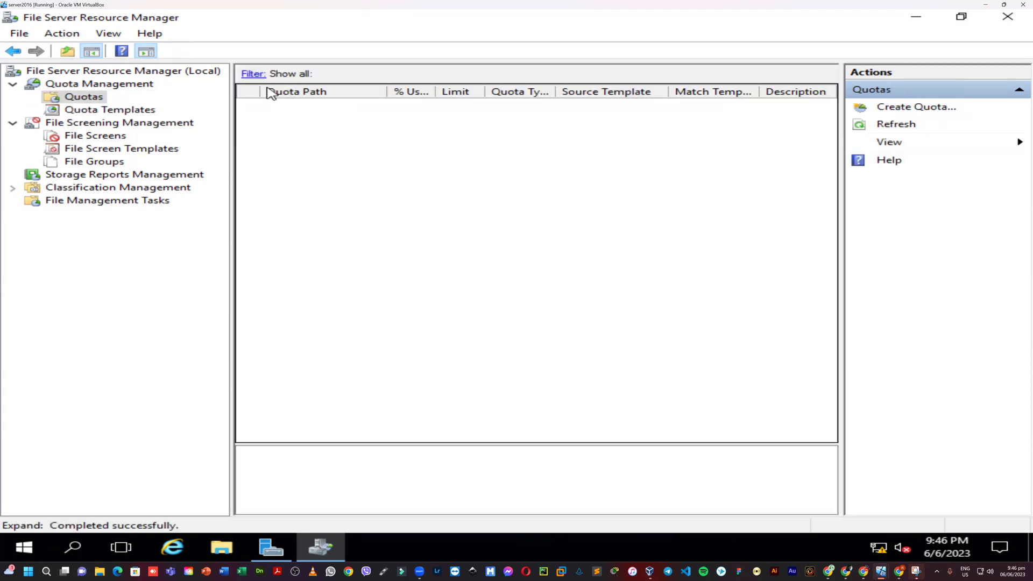
click(883, 110)
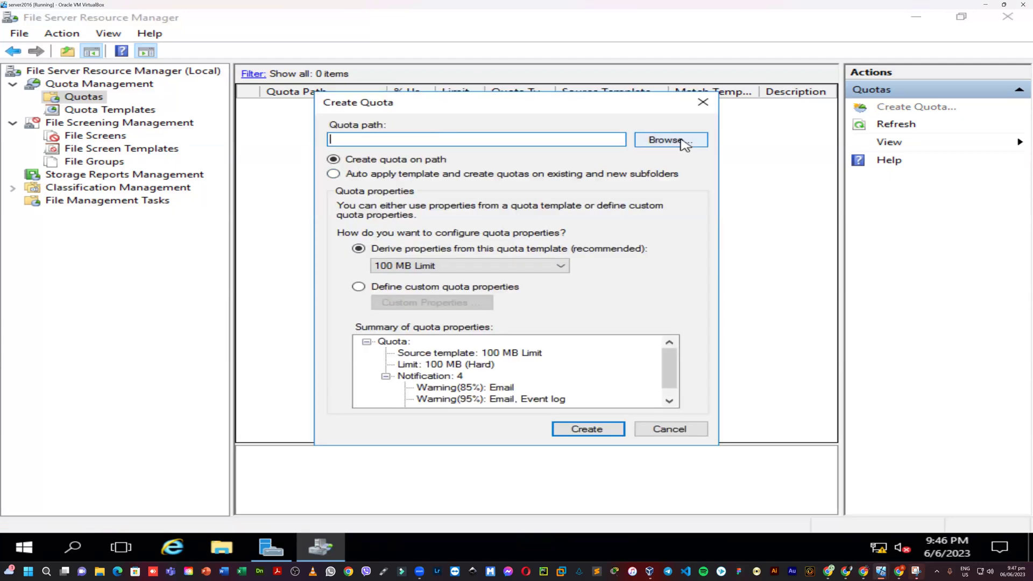
click(684, 143)
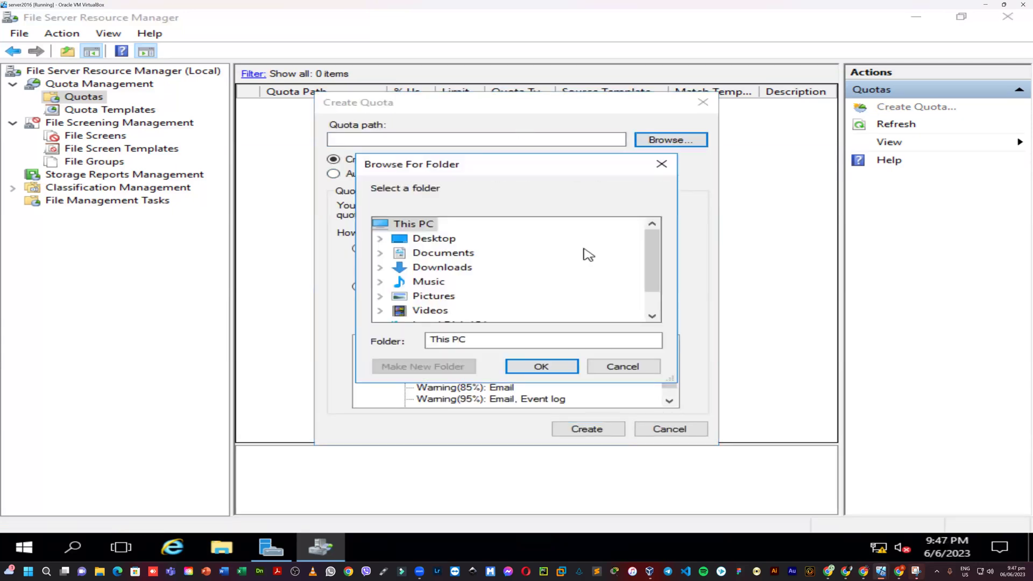
drag(652, 246, 652, 288)
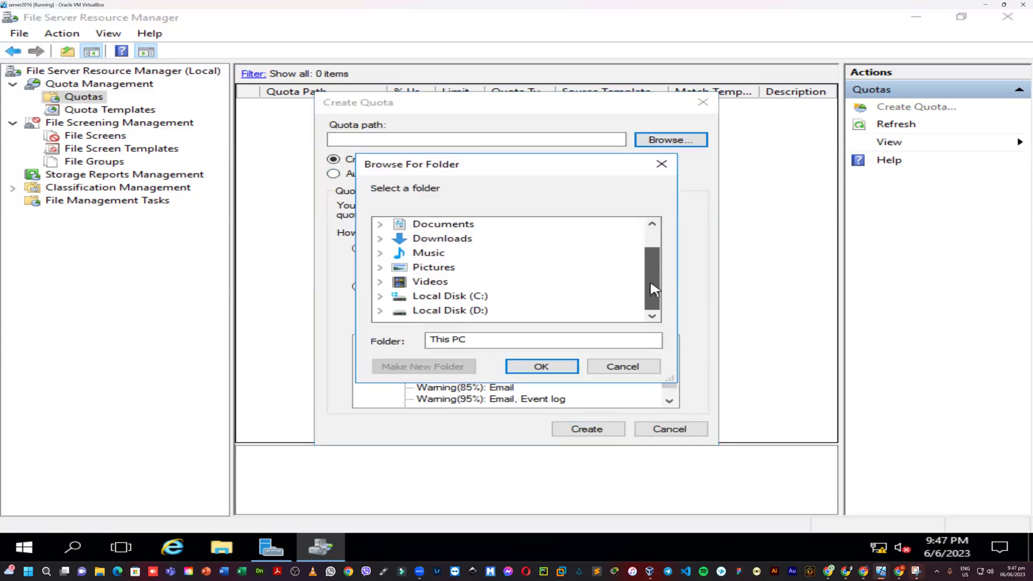
click(378, 311)
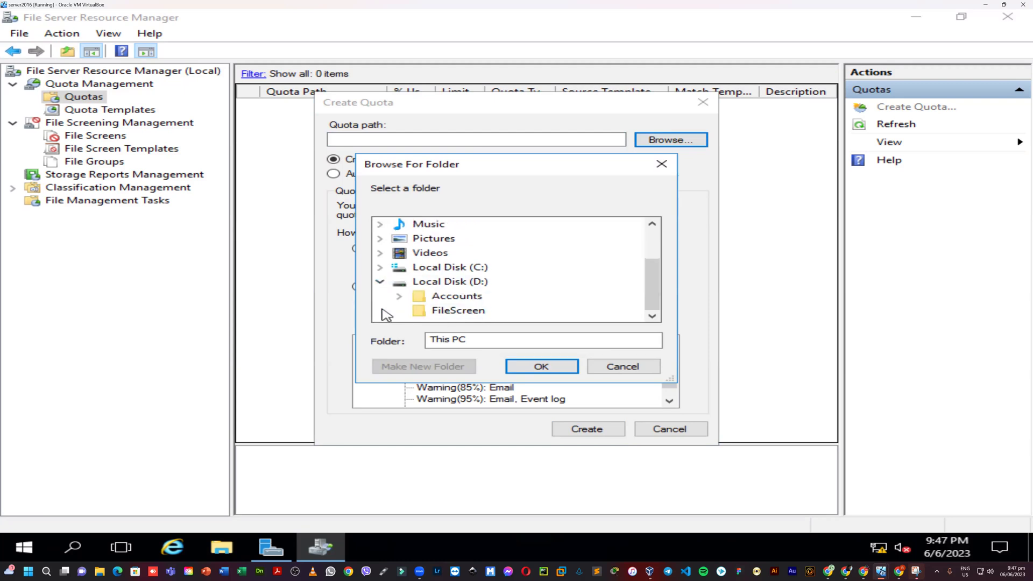
click(451, 311)
click(536, 366)
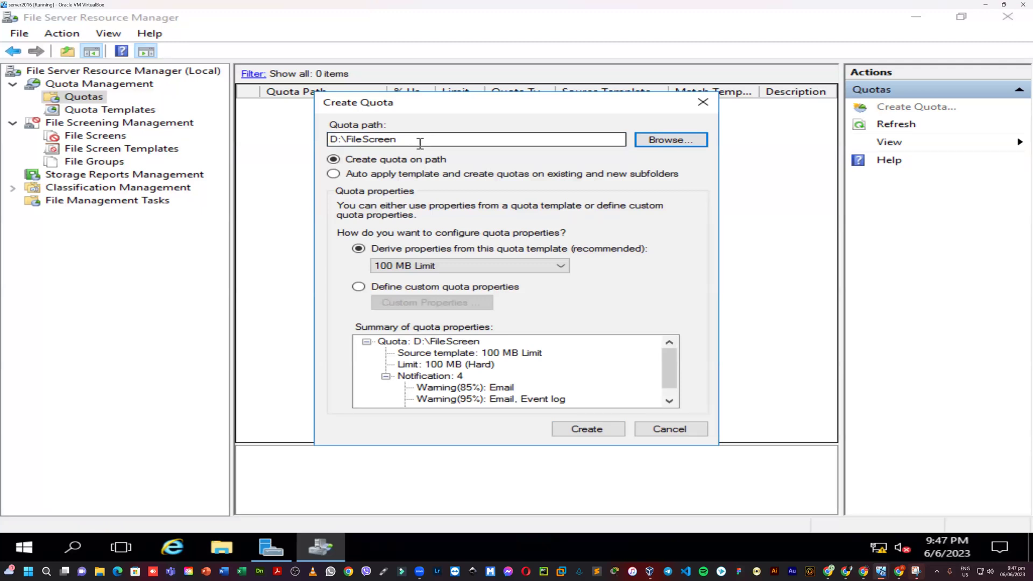
- Create the quota from the 5 GB Limit template and close File Server Resource Manager
click(458, 266)
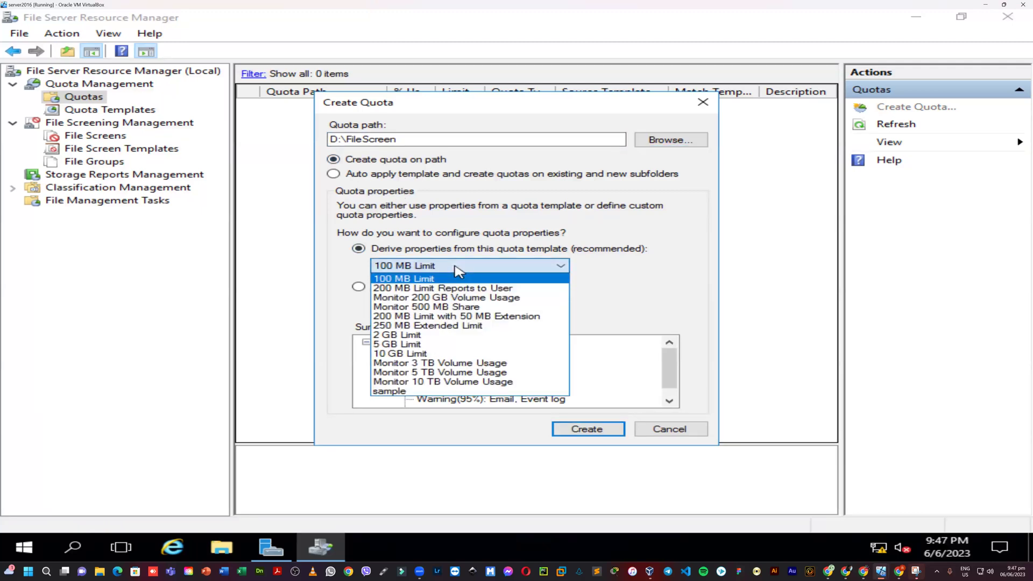
click(448, 345)
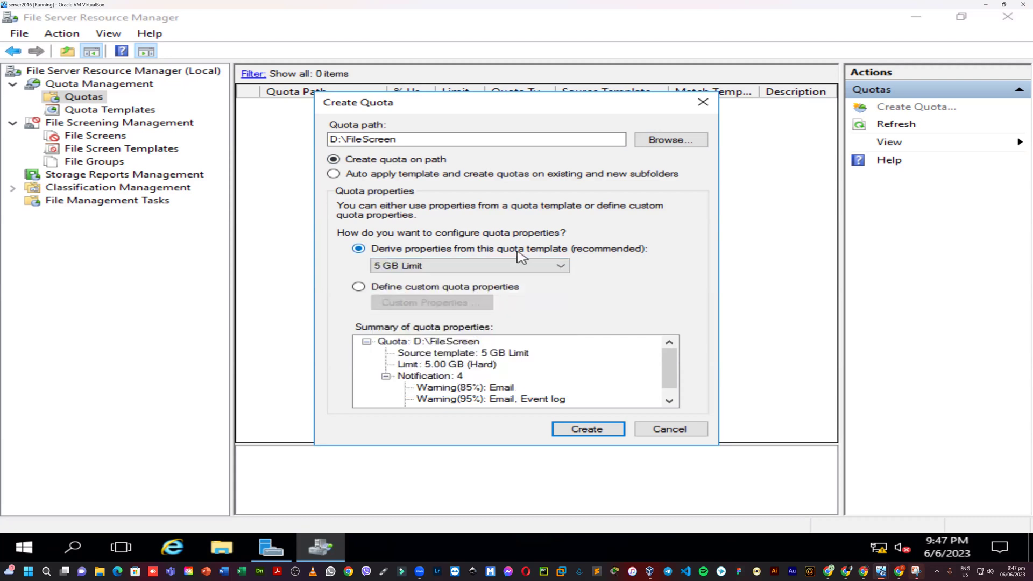
click(481, 265)
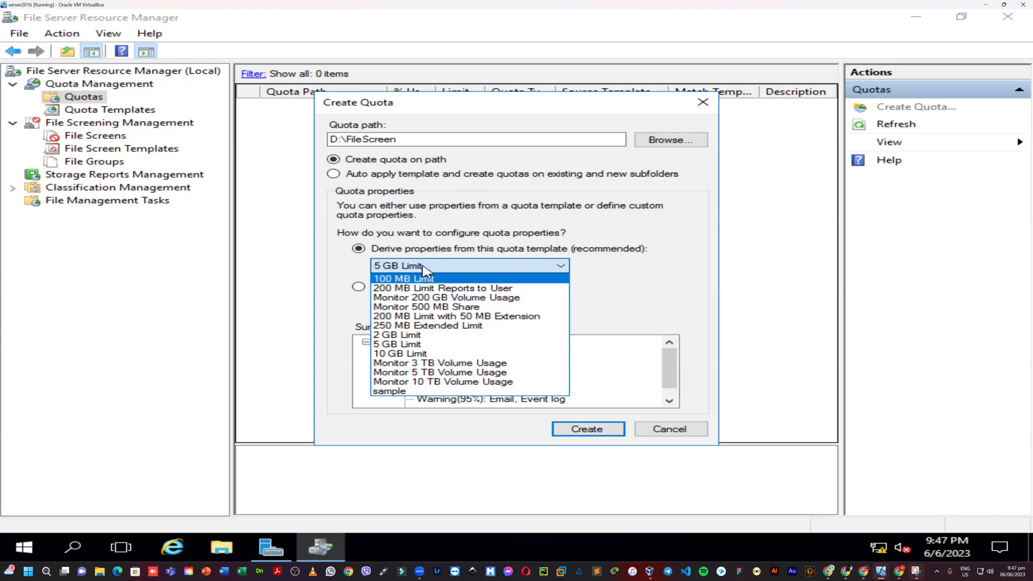
click(398, 336)
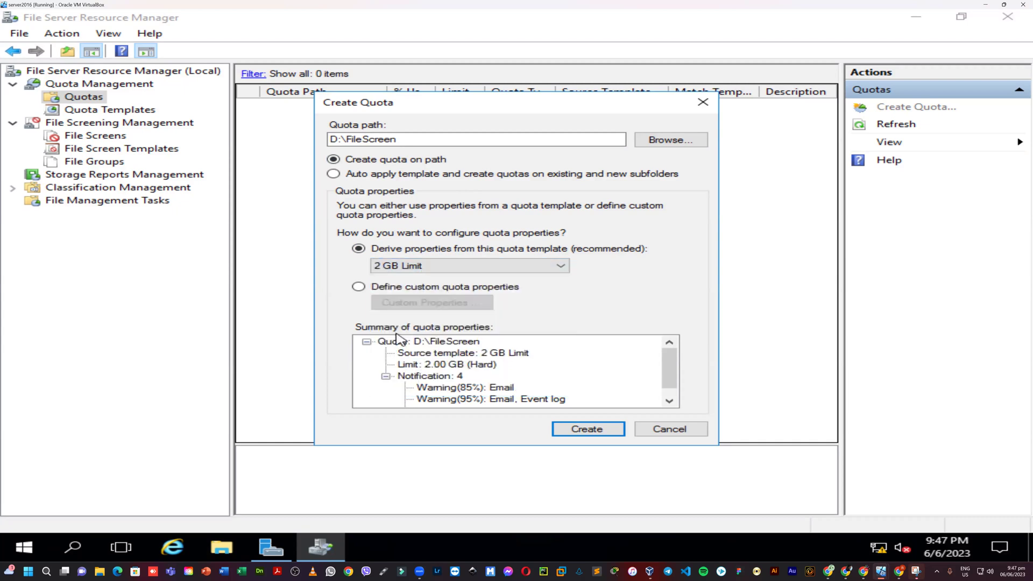
click(455, 269)
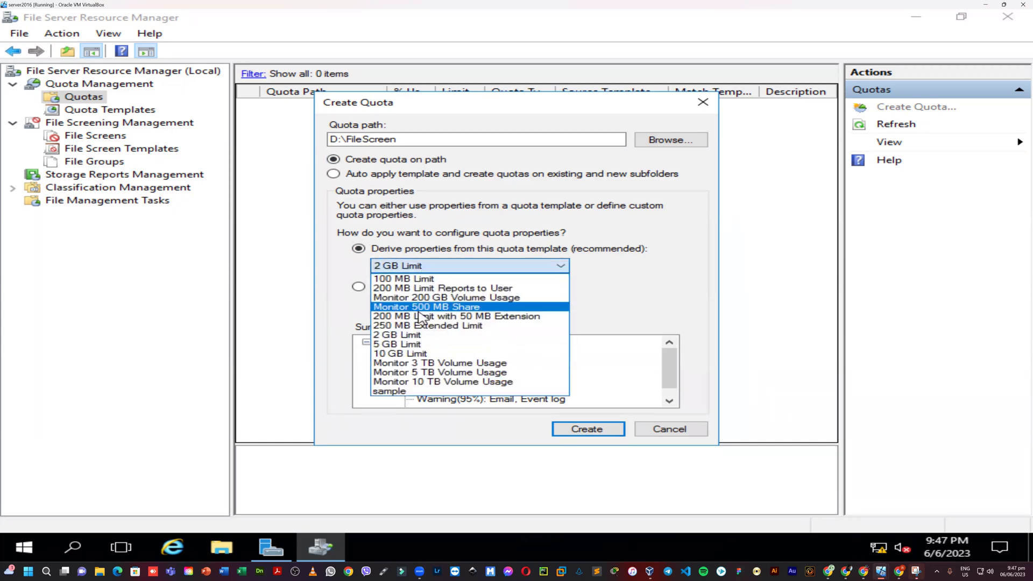
click(407, 346)
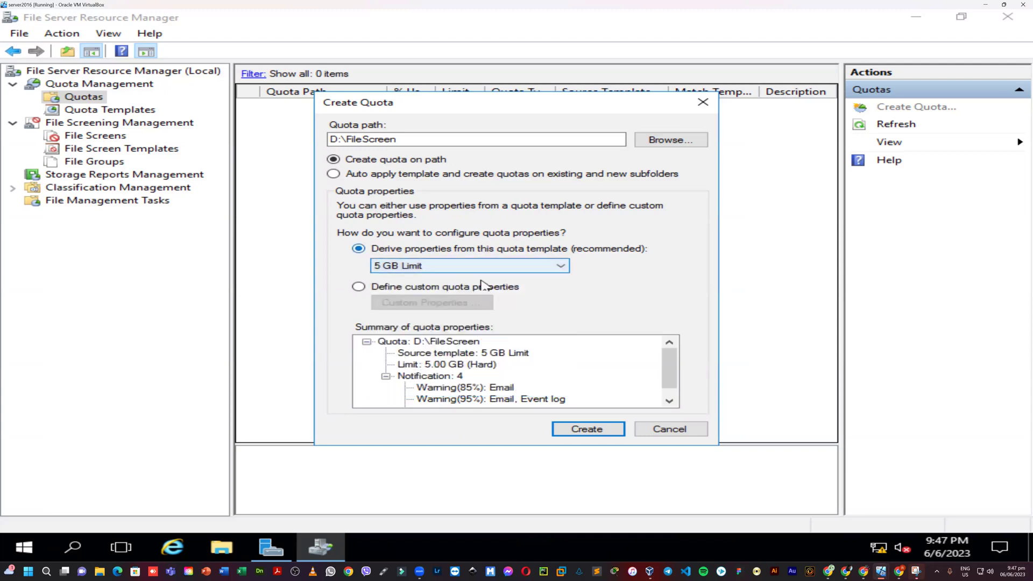
click(606, 431)
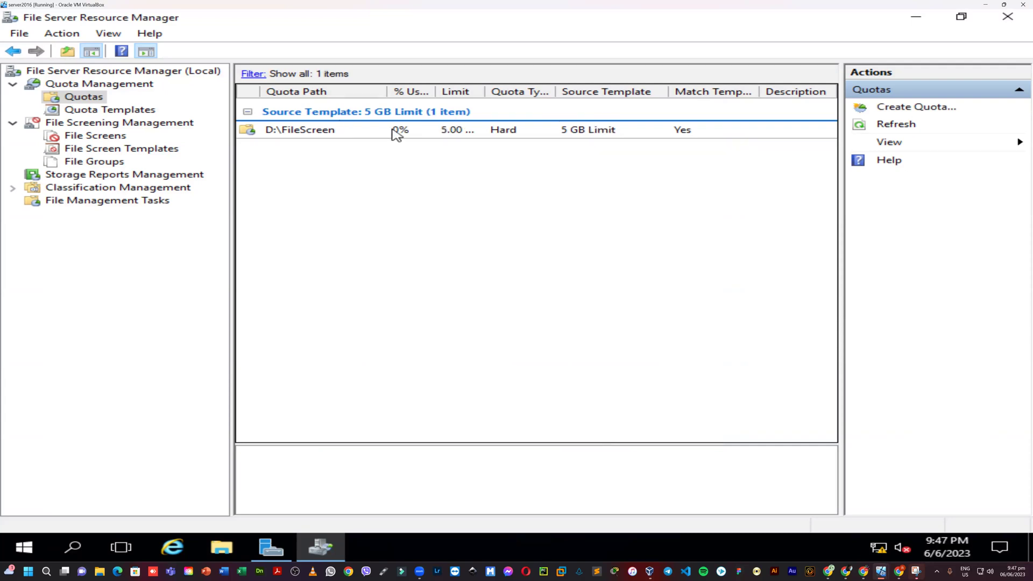
click(1008, 20)
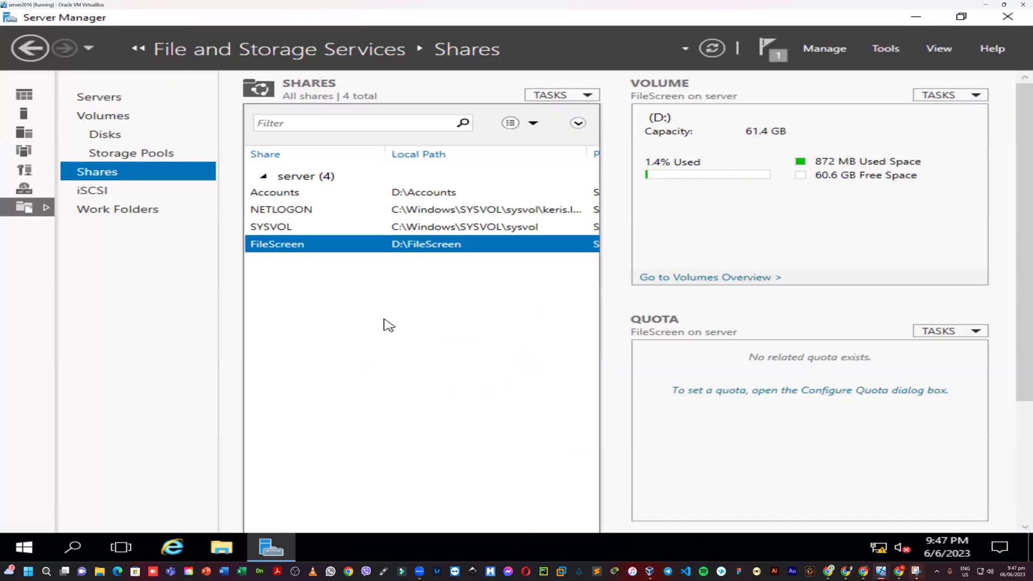
click(1004, 4)
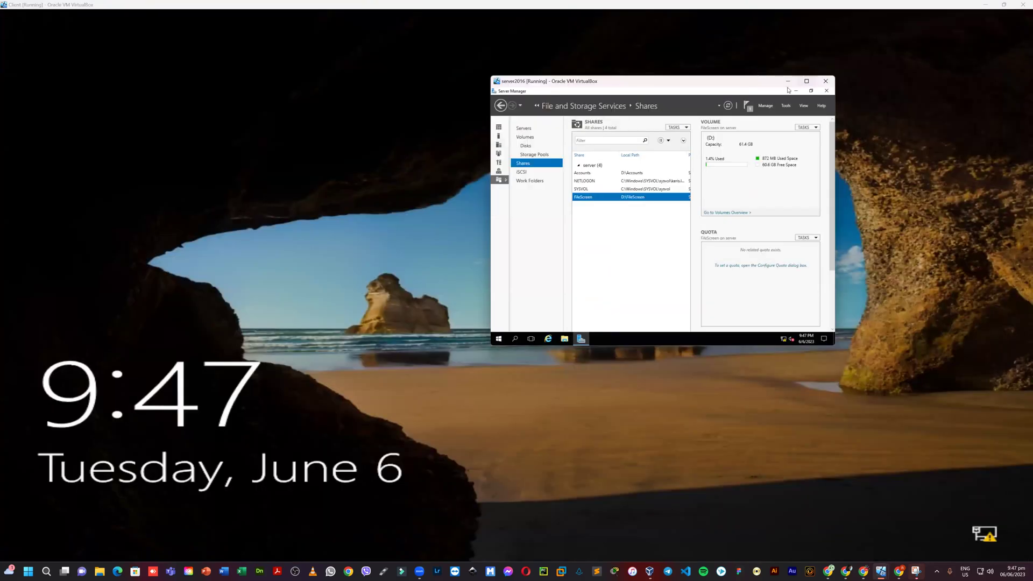
click(807, 81)
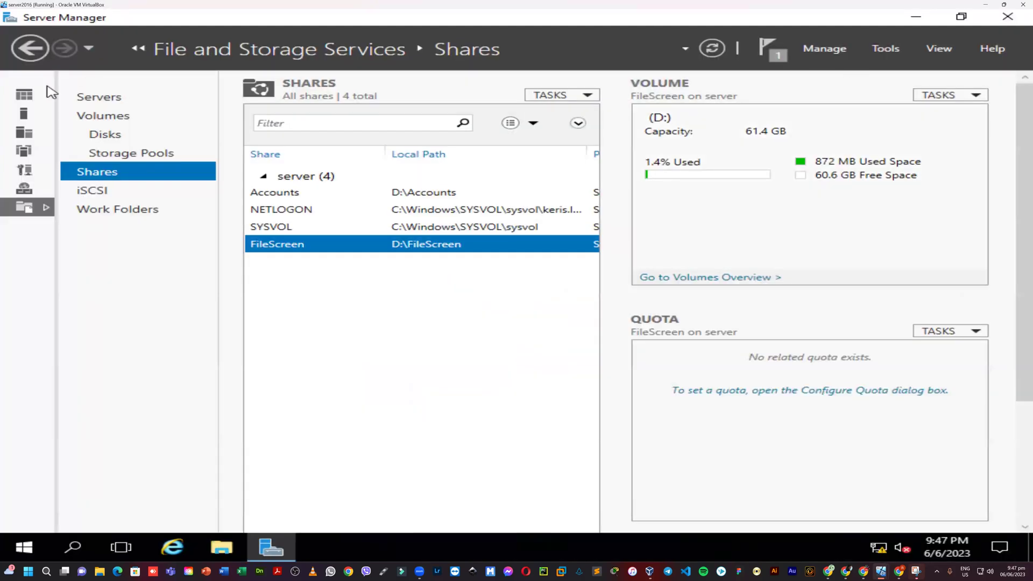
- Review the FileScreen share's volume and quota details under File and Storage Services, and close Server Manager
click(23, 95)
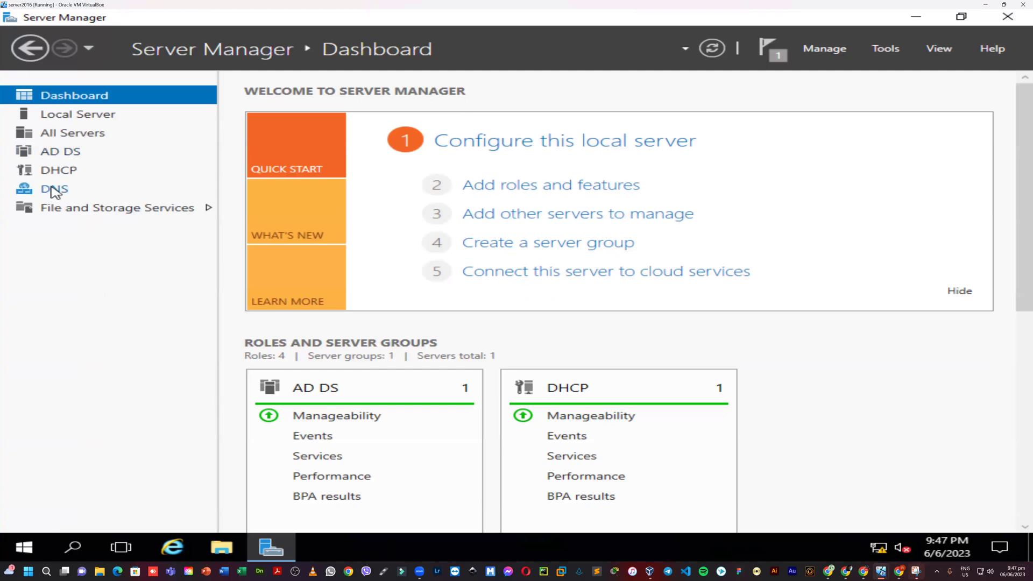
click(58, 210)
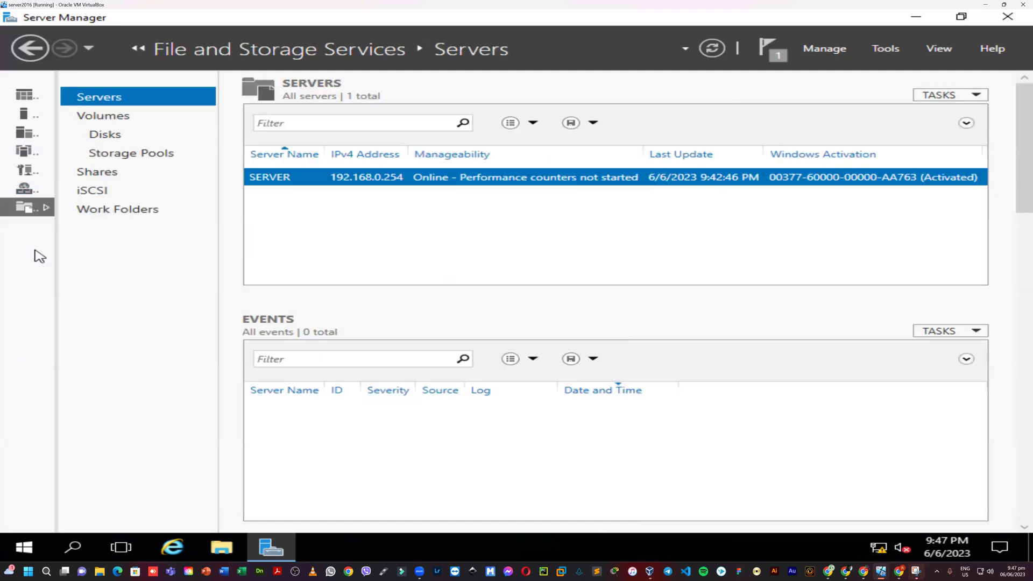
click(97, 173)
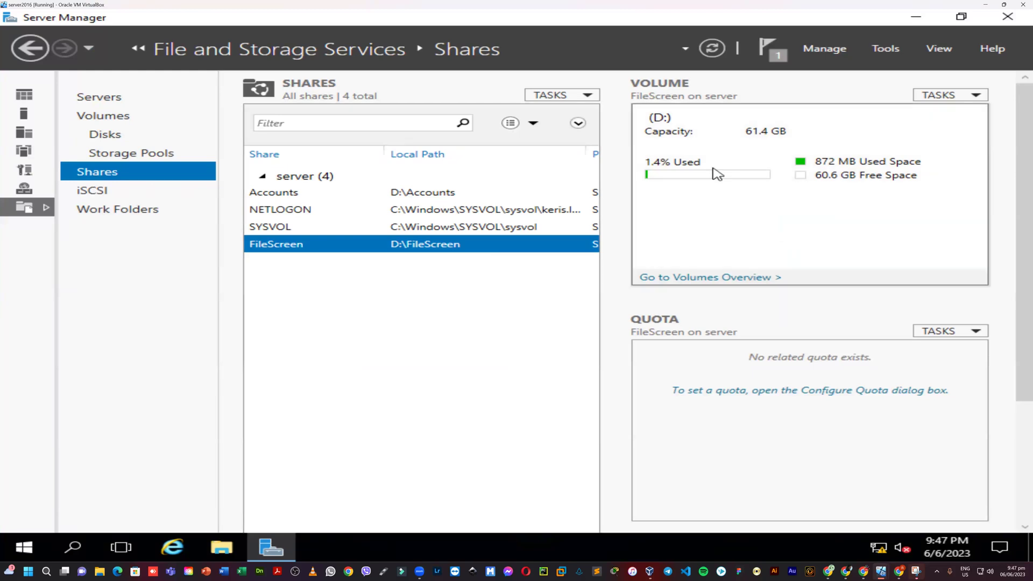
click(1008, 16)
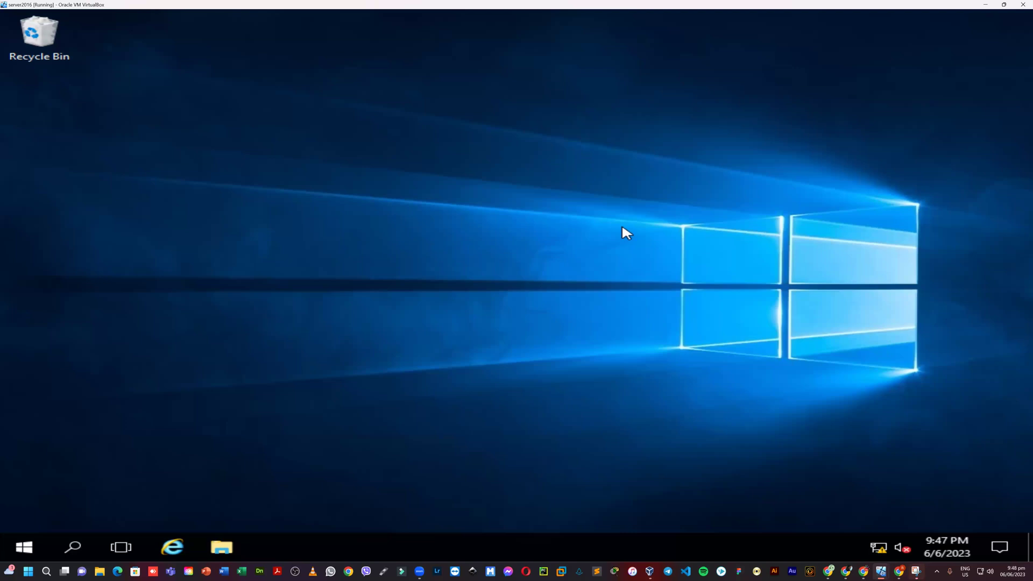